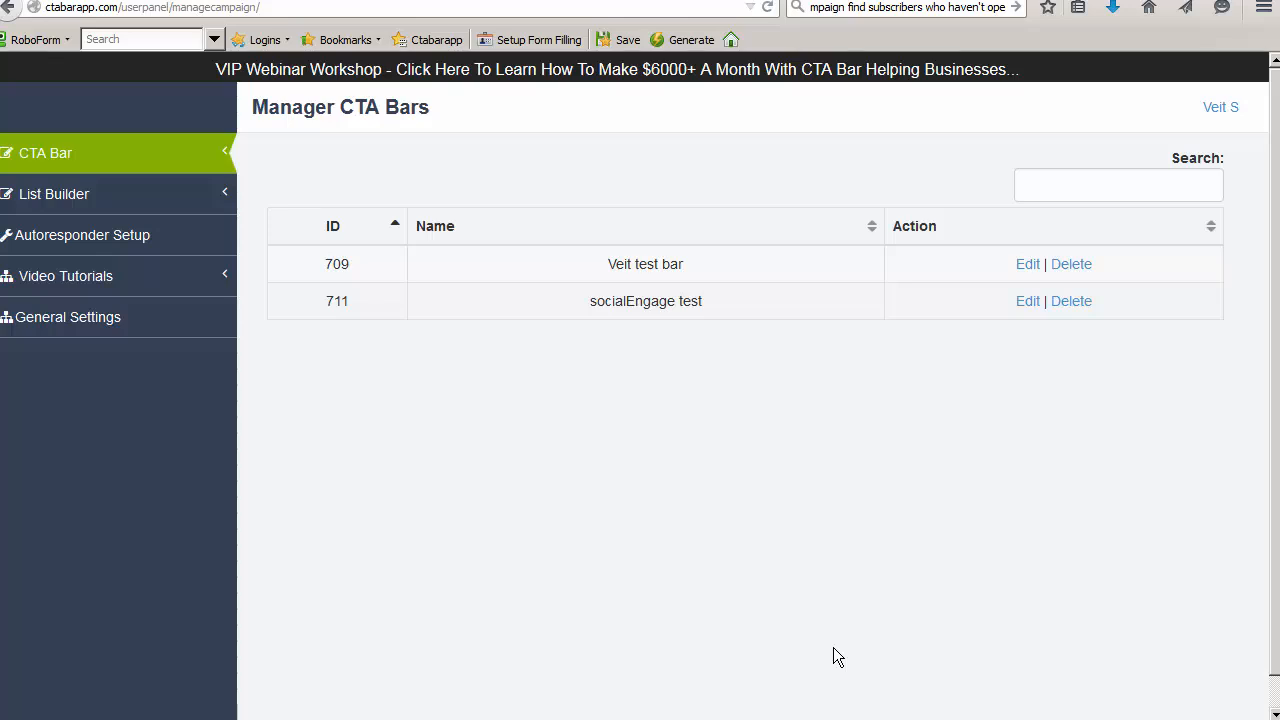
# View the autoresponder setup, and start a new CTA bar named "testing 123" based on the Bonus Template
pyautogui.click(107, 242)
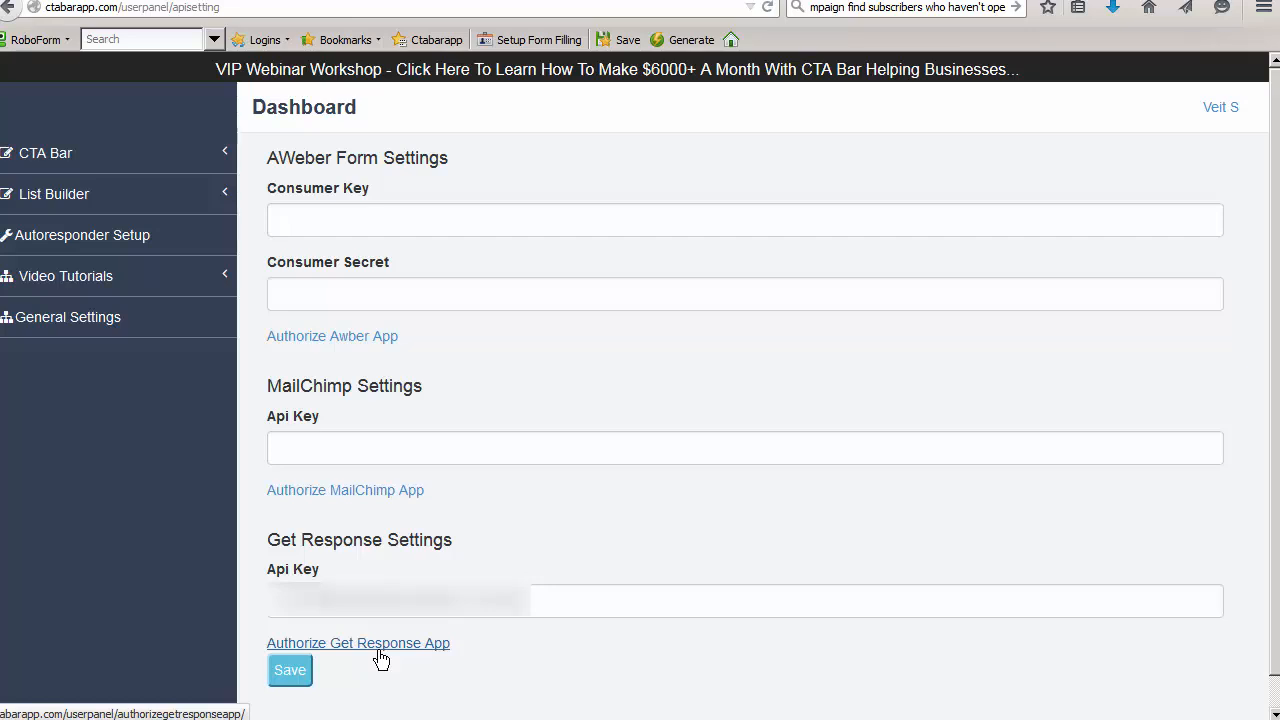
pyautogui.click(55, 158)
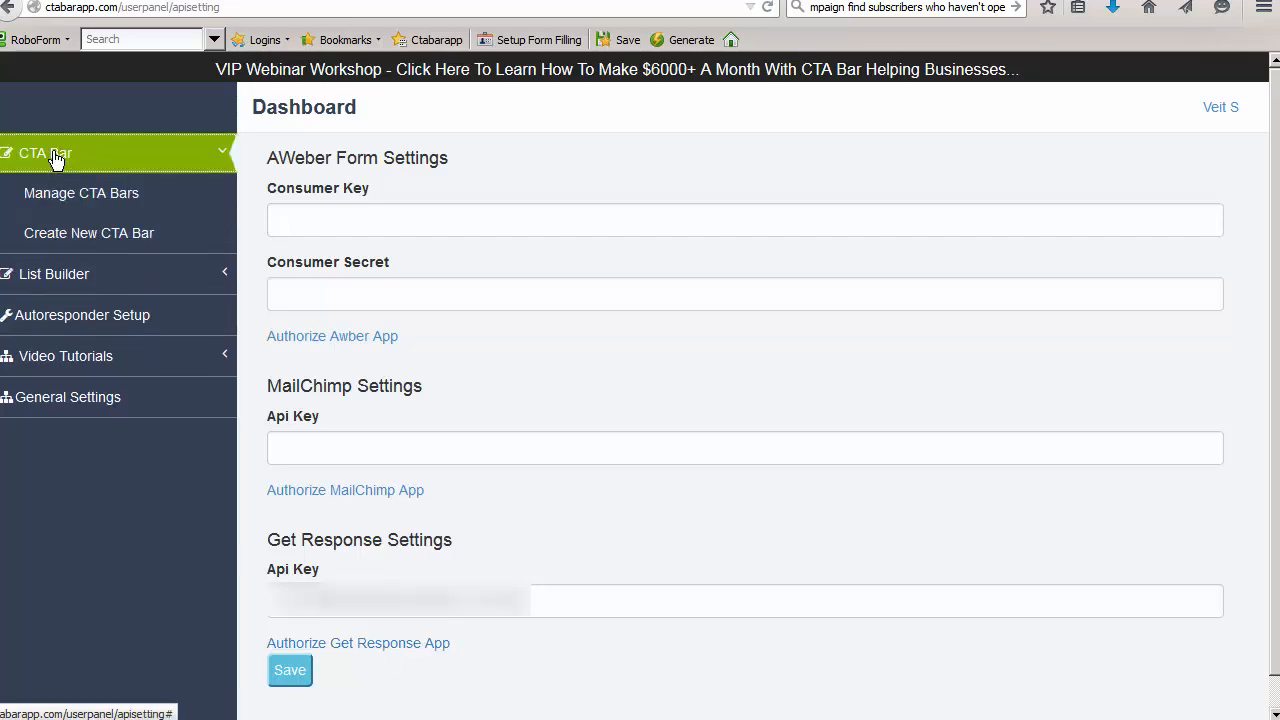
pyautogui.click(117, 235)
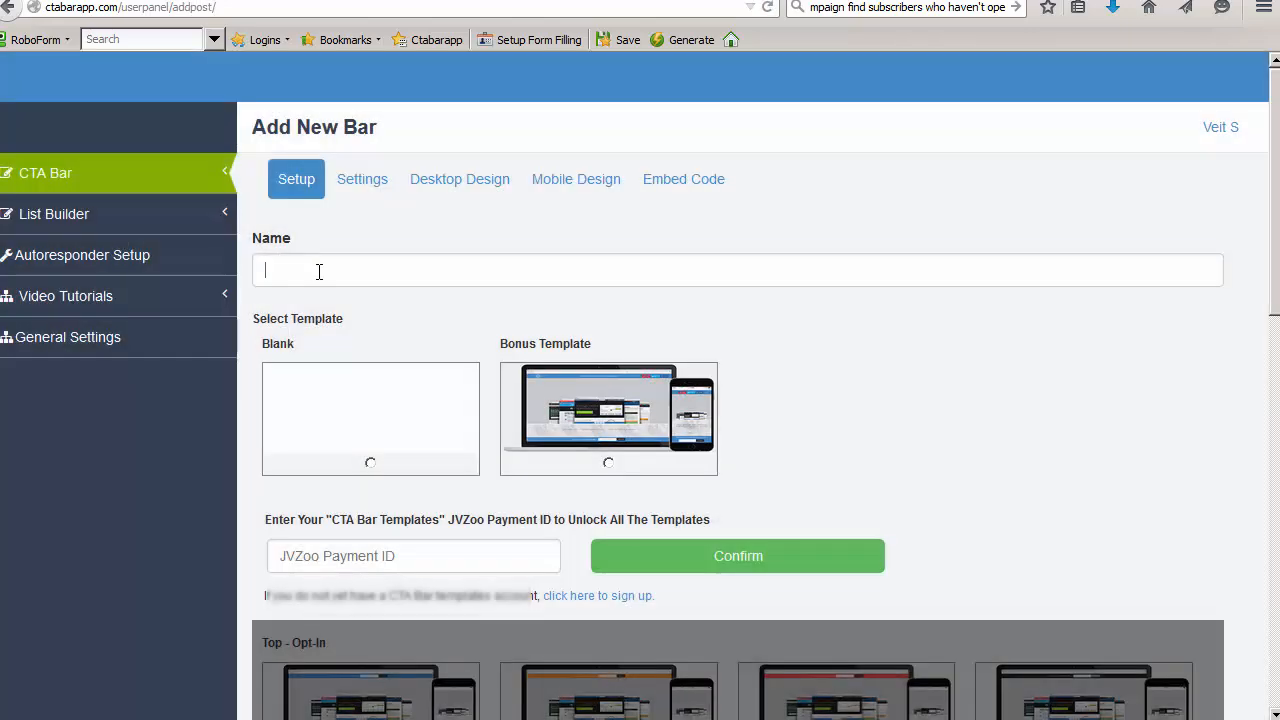
pyautogui.click(312, 266)
pyautogui.write('testing 123')
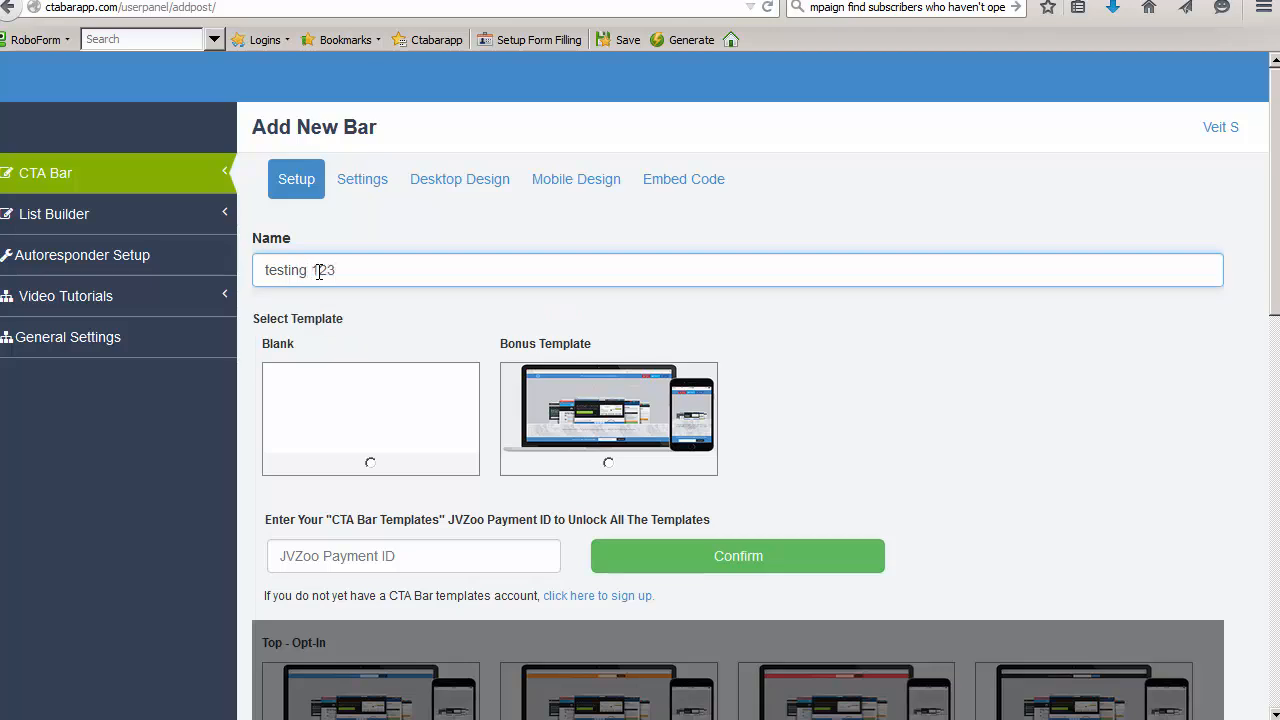
pyautogui.click(607, 463)
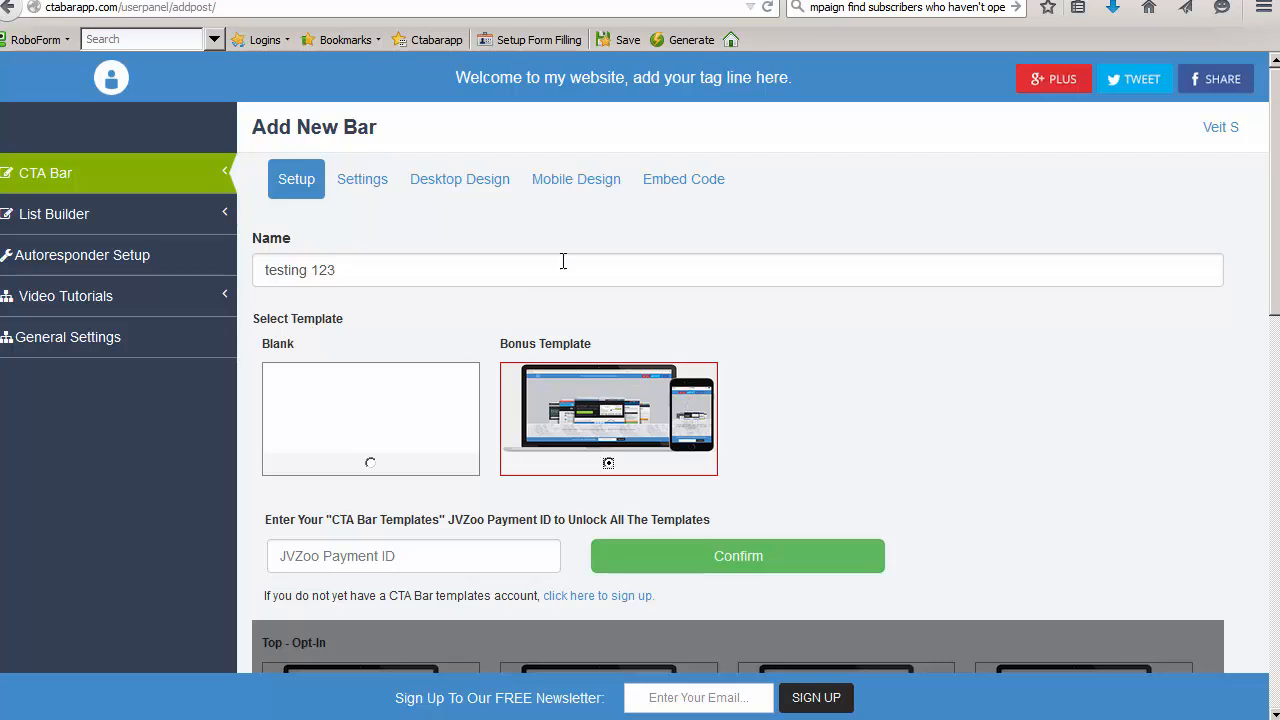
pyautogui.click(360, 184)
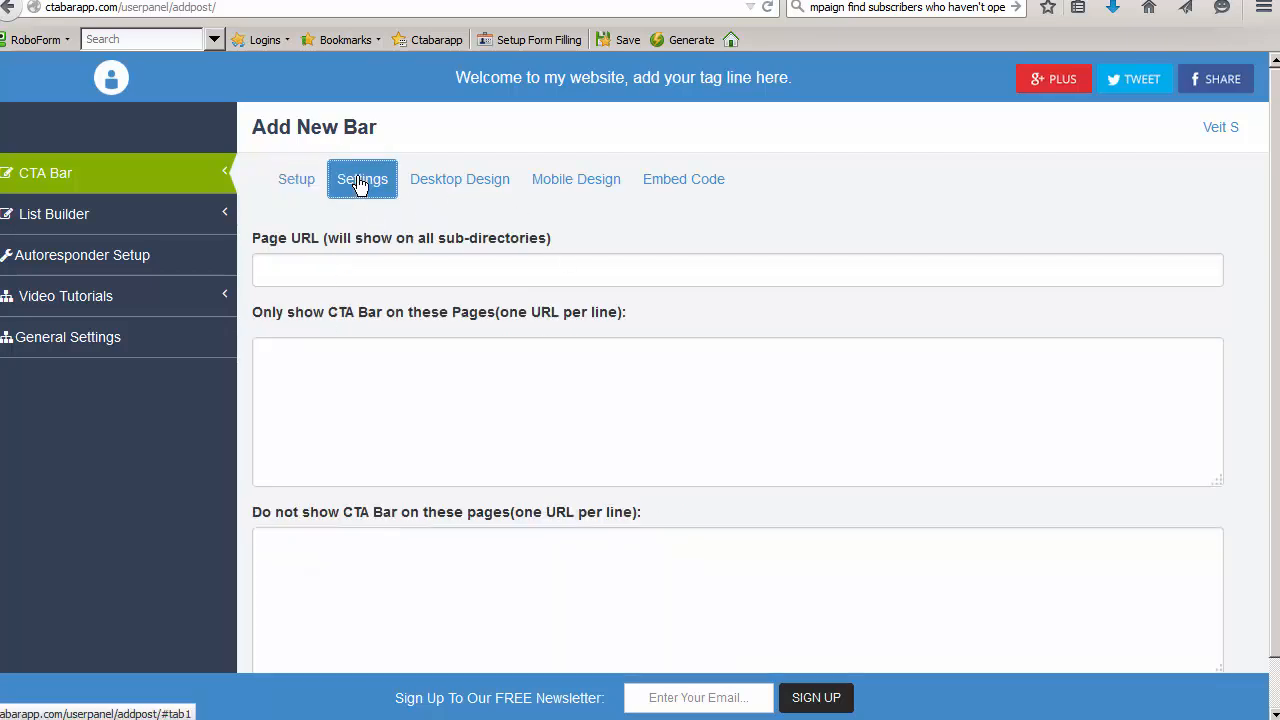
pyautogui.click(321, 276)
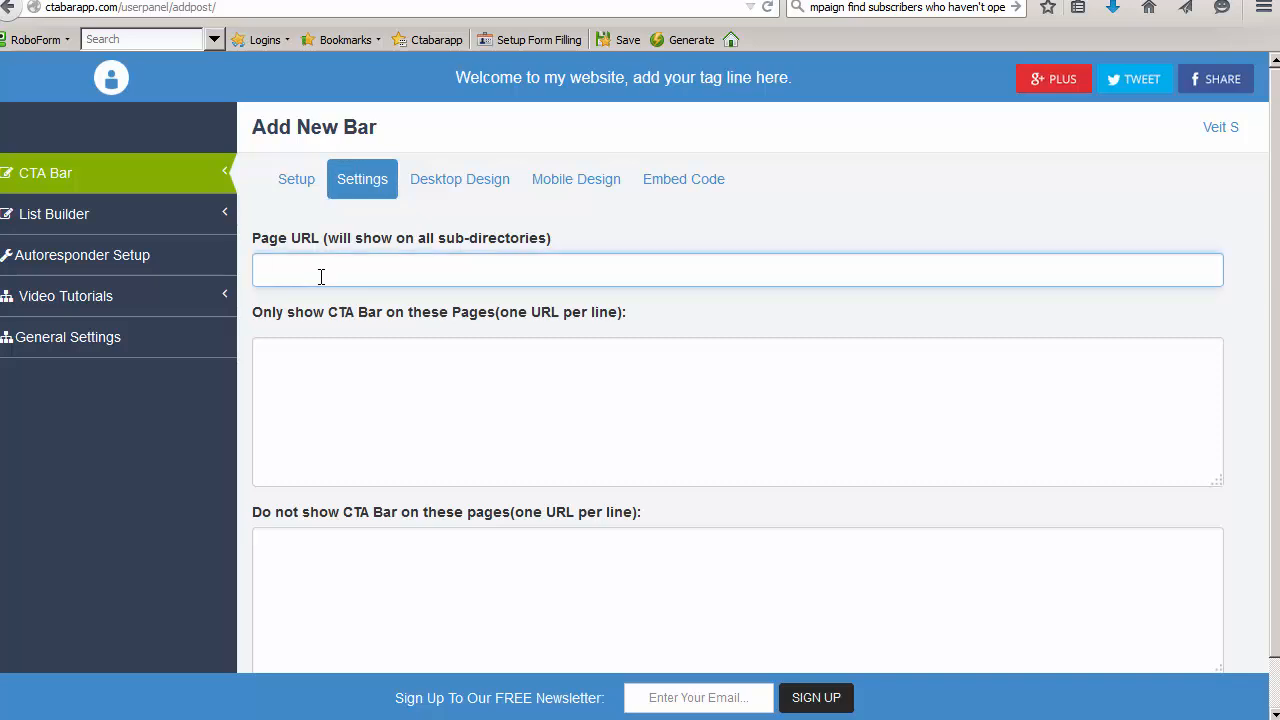
pyautogui.write('http://socialengage.onlinerule.com/')
pyautogui.click(495, 268)
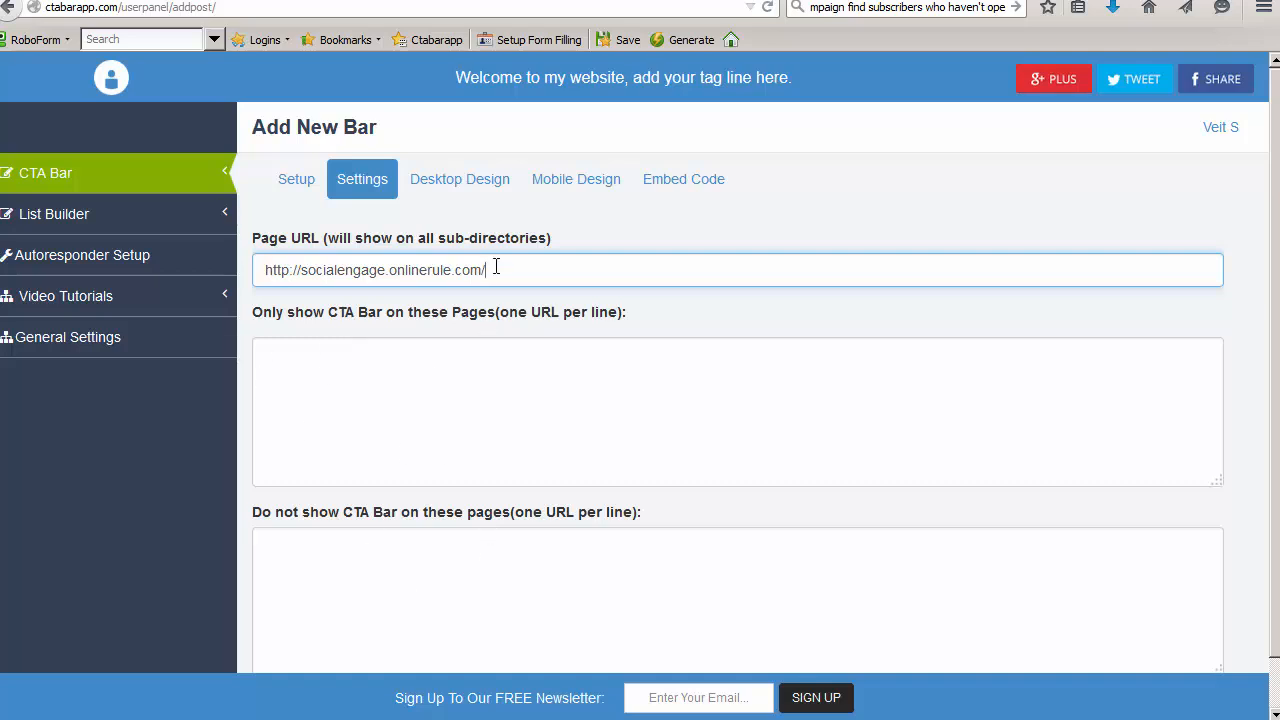
pyautogui.hotkey('shift', 'Left')
pyautogui.write('/')
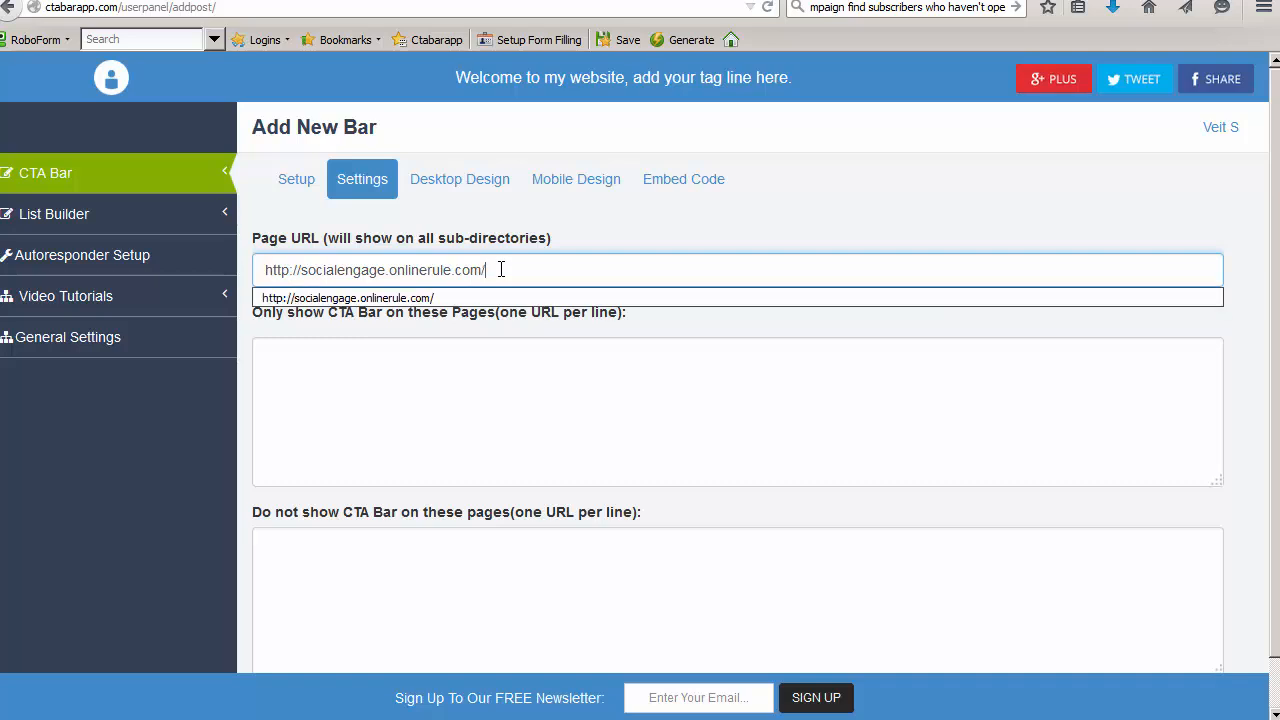
pyautogui.click(570, 216)
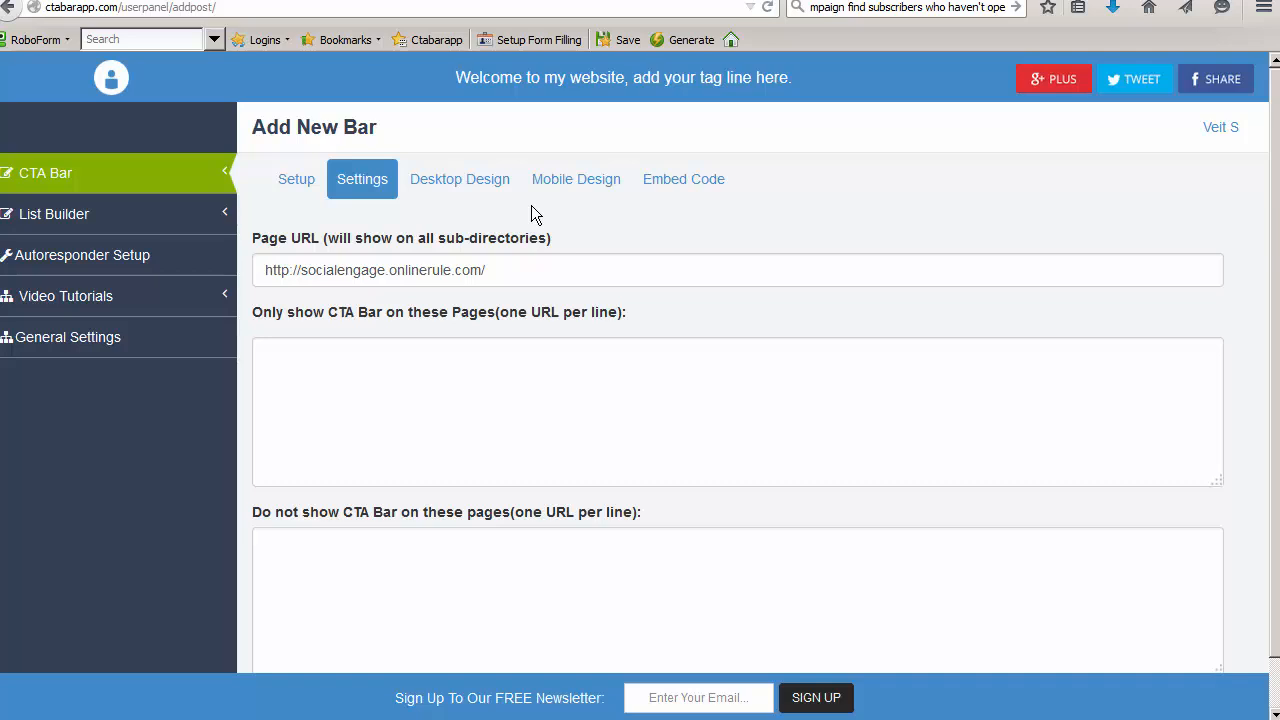
# Review the page settings and proceed to the desktop design, examining the available bar location options
pyautogui.click(466, 191)
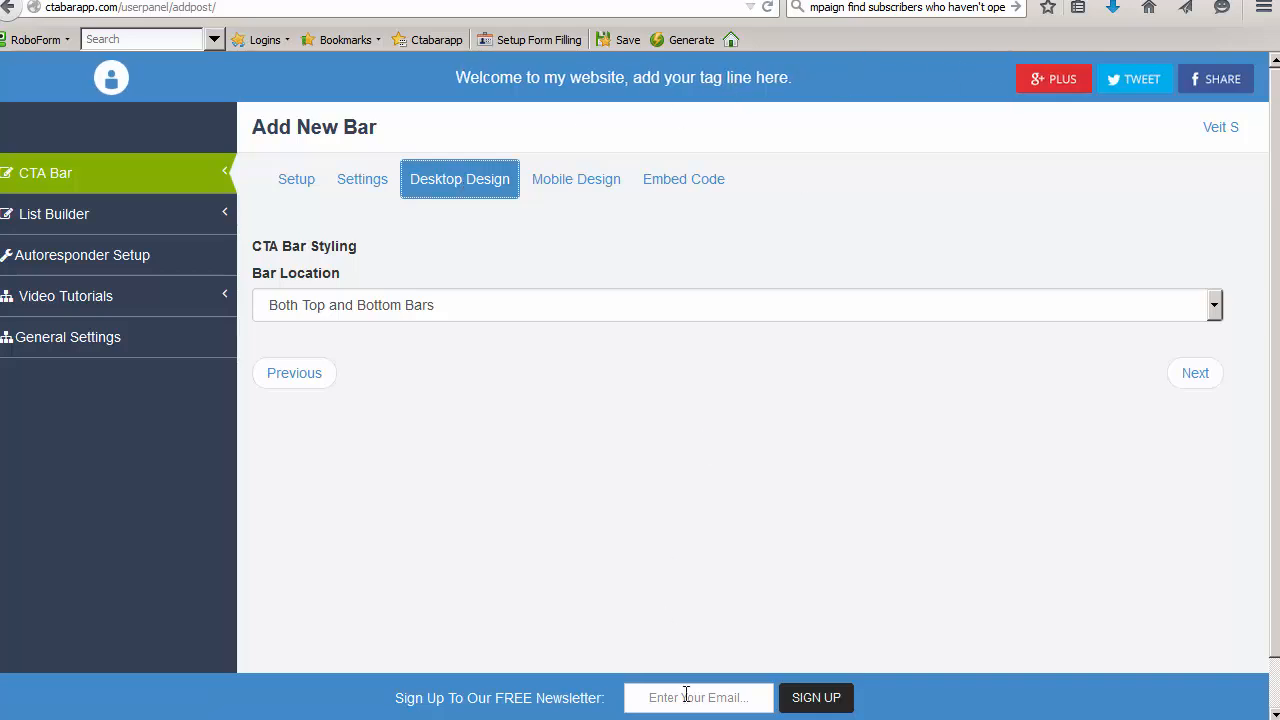
pyautogui.moveTo(679, 698)
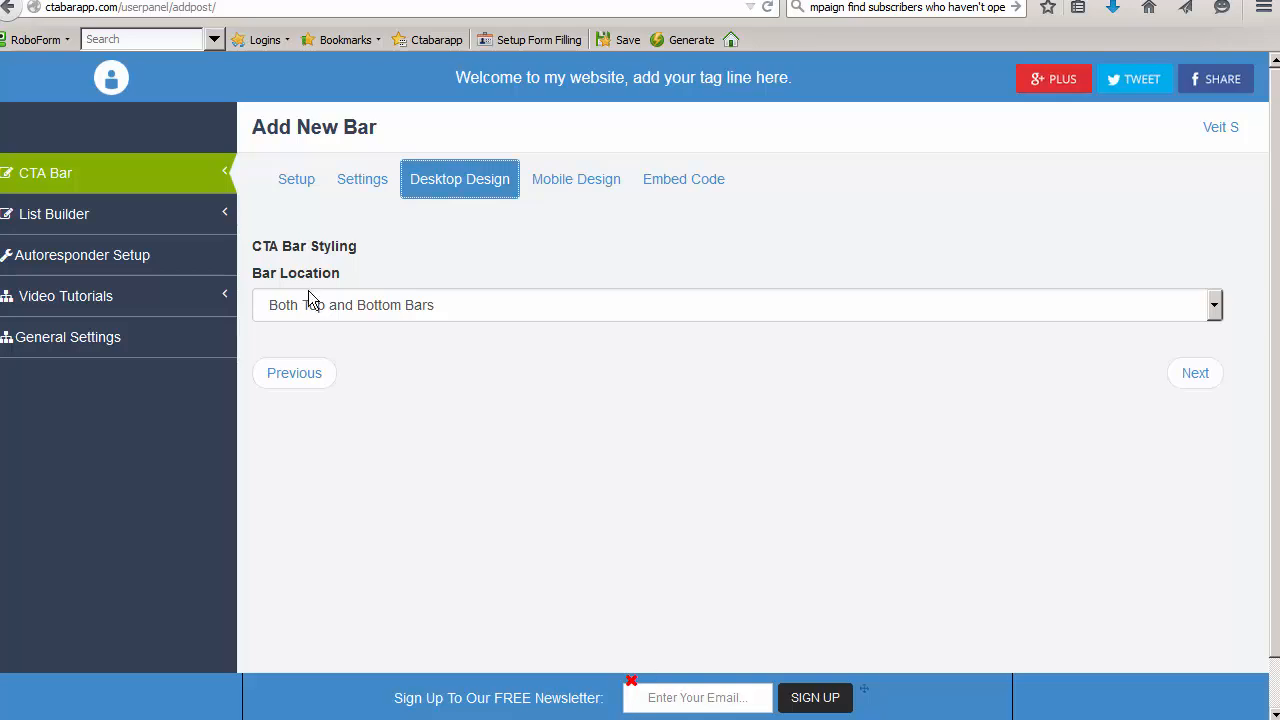
pyautogui.click(362, 180)
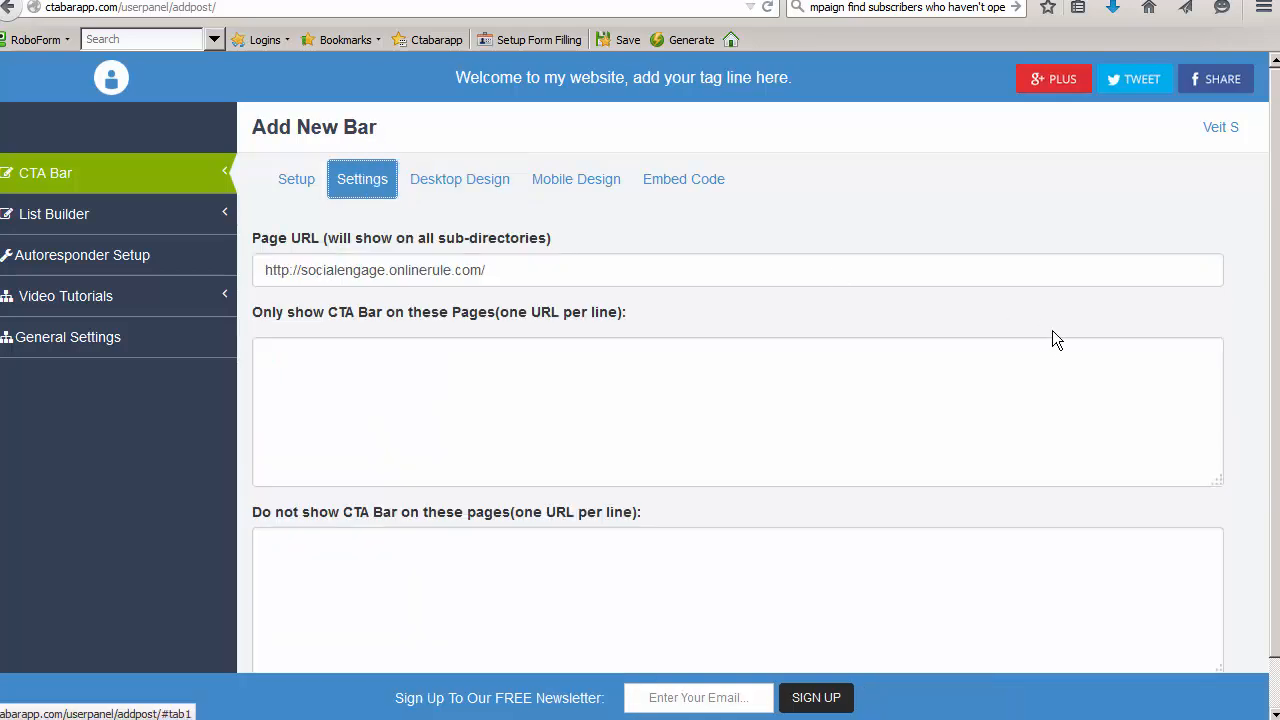
pyautogui.scroll(-1, 1080, 360)
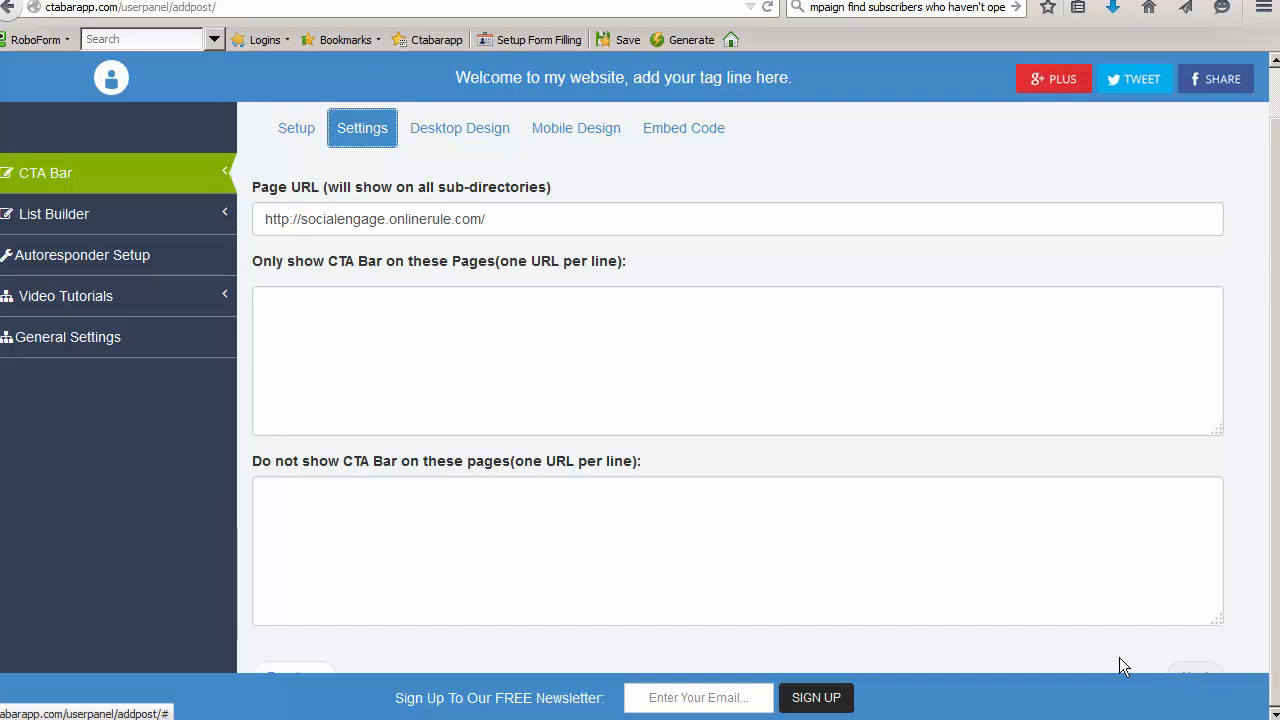
pyautogui.click(1201, 679)
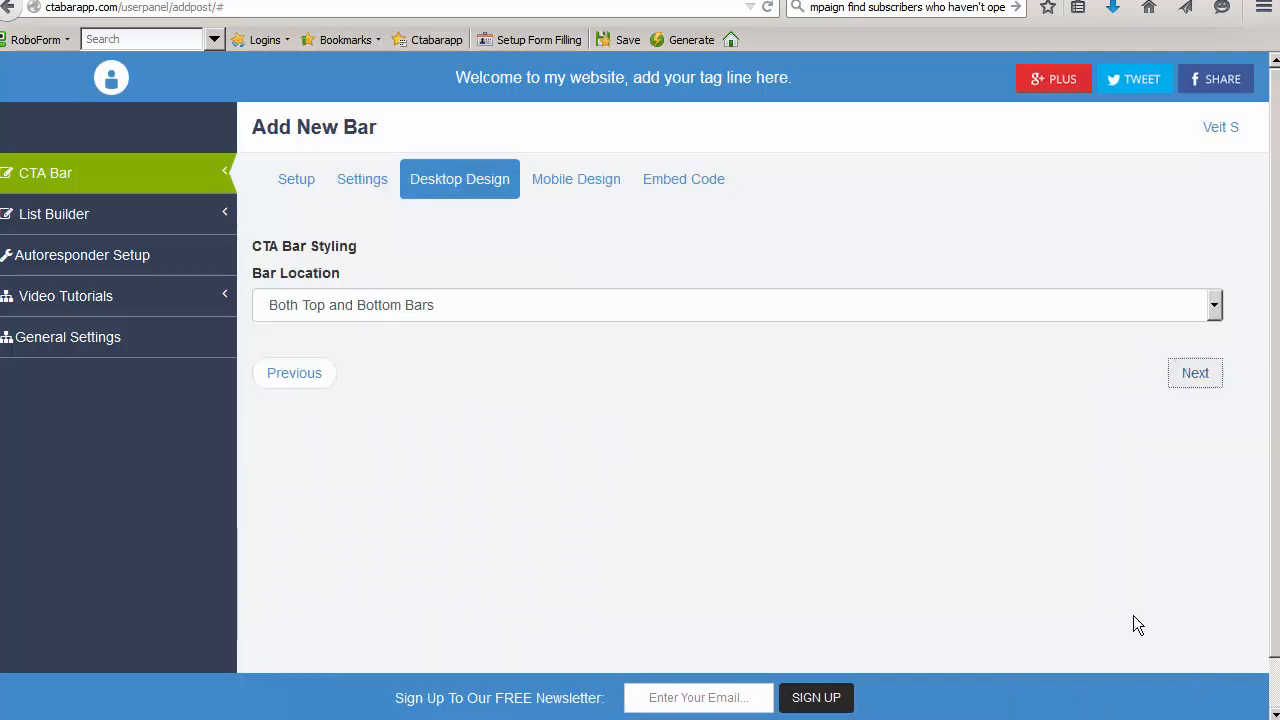
pyautogui.scroll(-1, 1165, 605)
pyautogui.scroll(1, 1165, 598)
pyautogui.scroll(-1, 1165, 598)
pyautogui.scroll(1, 1157, 603)
pyautogui.click(456, 305)
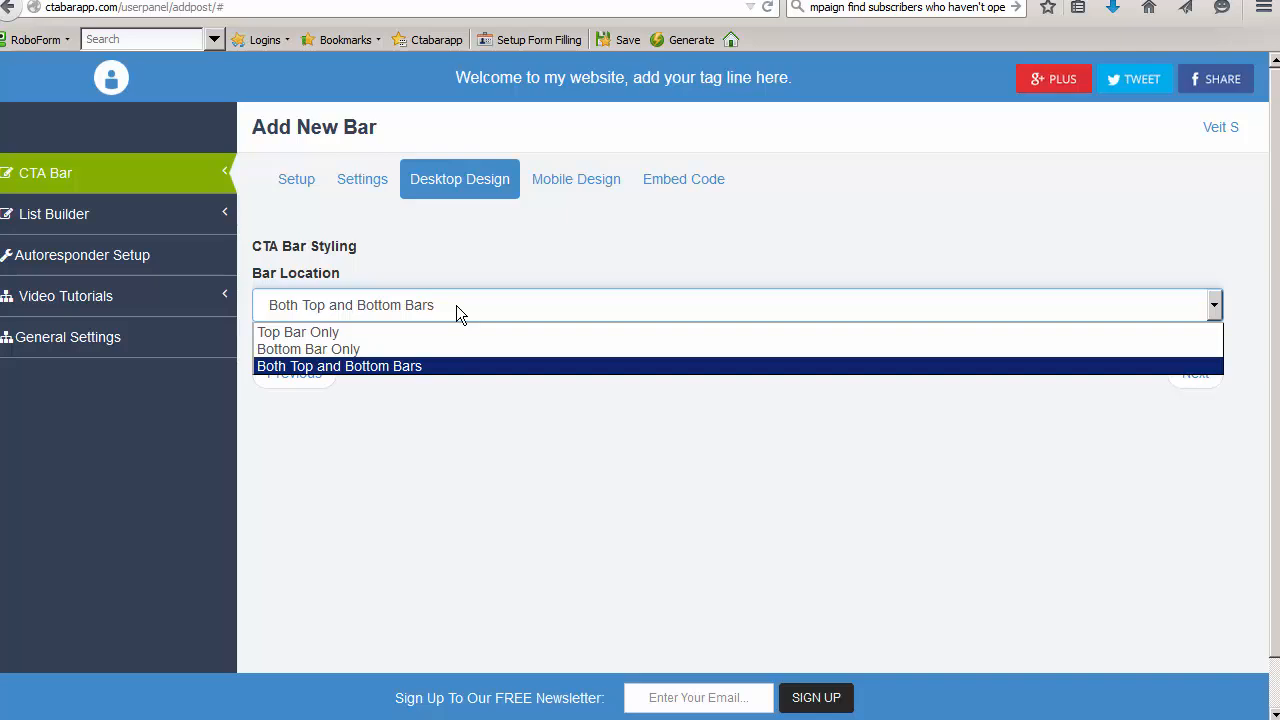
pyautogui.click(456, 305)
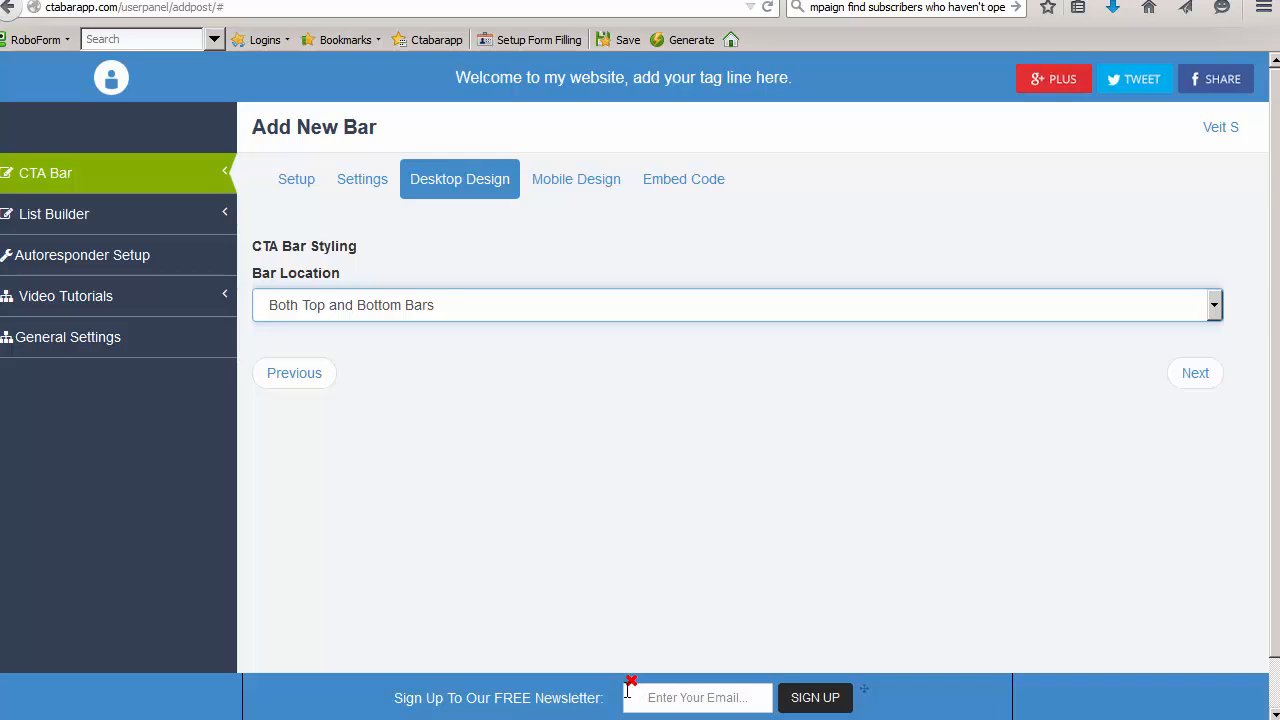
# Open the bottom bar's sign-up form settings, check the campaign choices, and finish without choosing a campaign
pyautogui.click(688, 694)
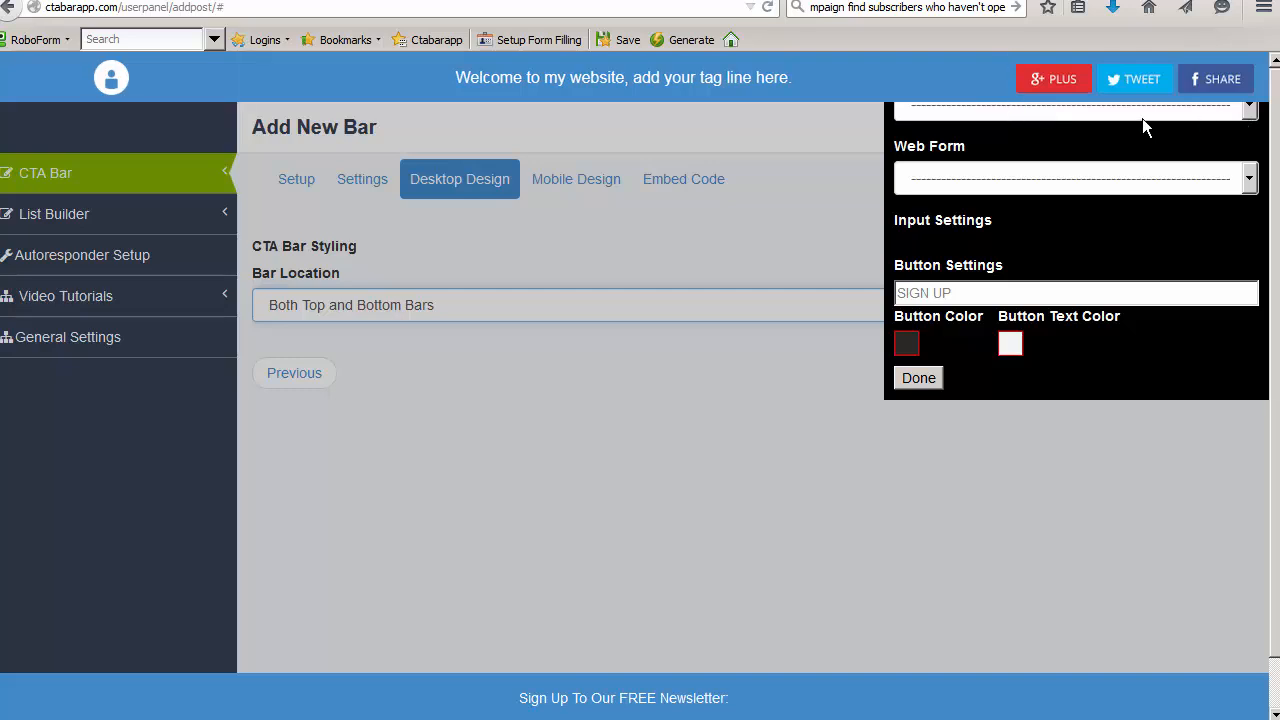
pyautogui.click(1054, 106)
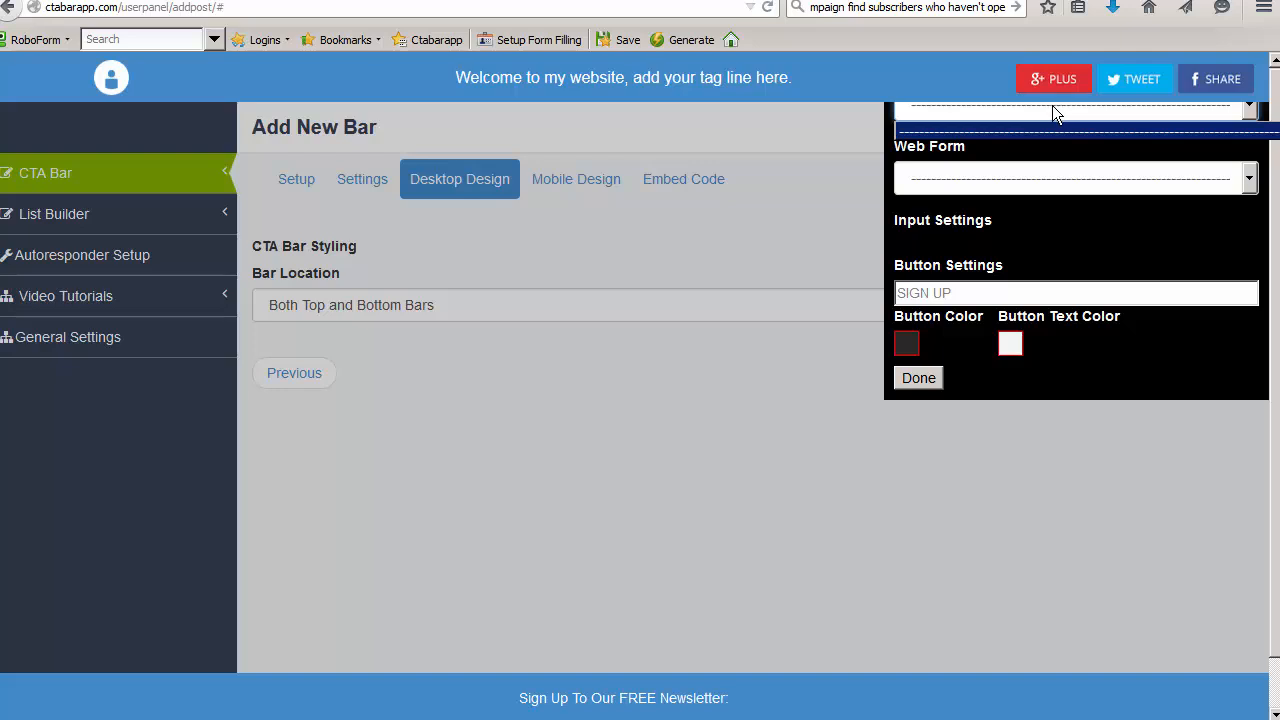
pyautogui.click(1053, 105)
pyautogui.click(918, 378)
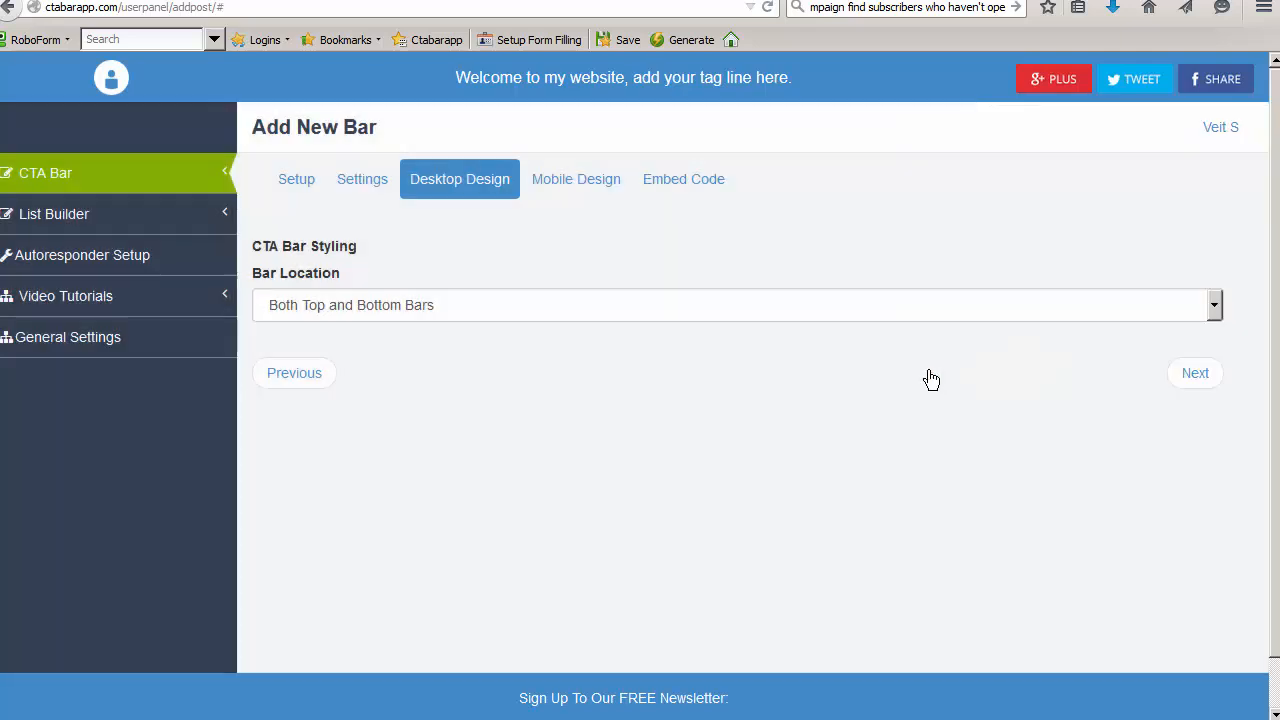
# Set the bar location to Bottom Bar Only and inspect the newsletter text's settings without editing them
pyautogui.click(413, 305)
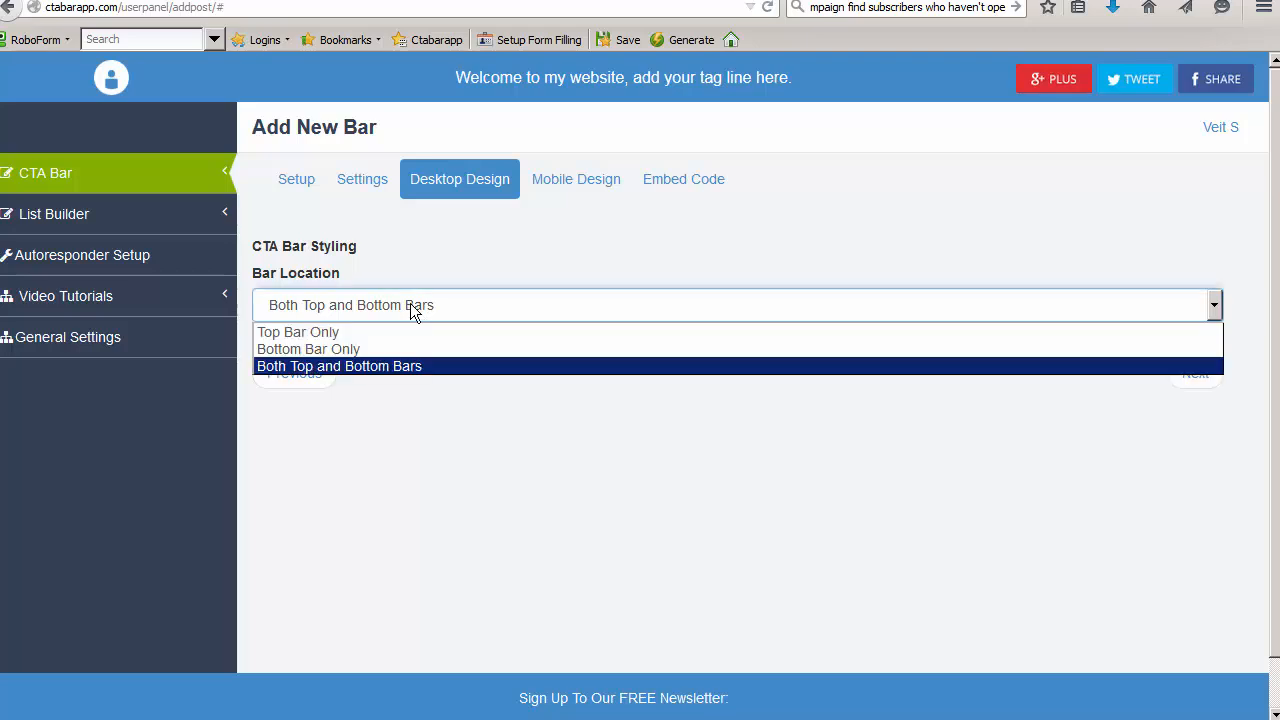
pyautogui.click(345, 351)
pyautogui.scroll(-1, 344, 353)
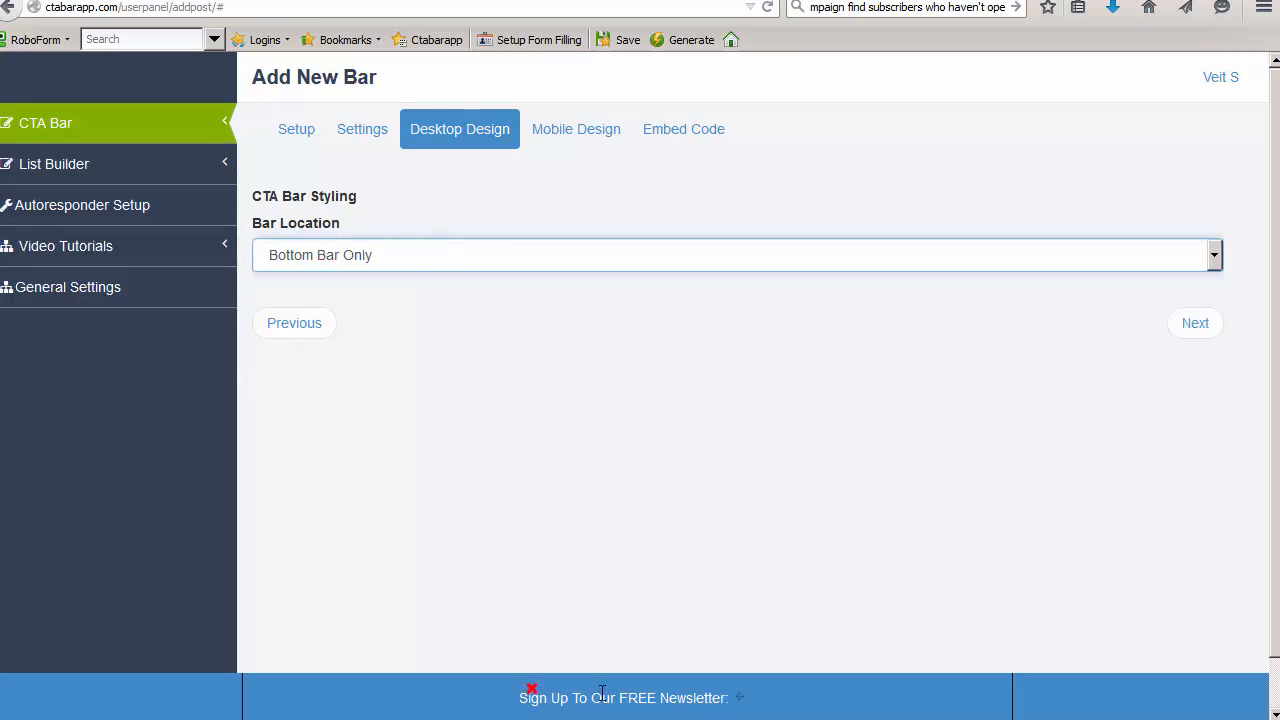
pyautogui.click(670, 696)
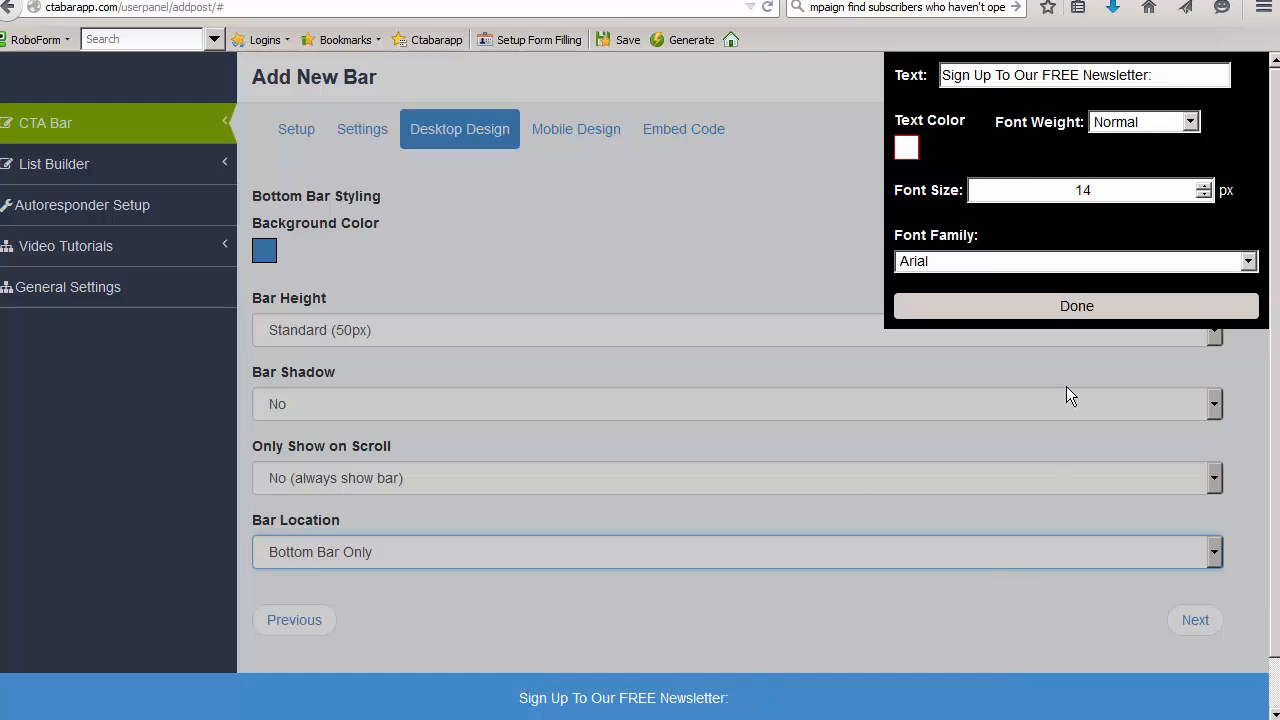
pyautogui.click(1068, 307)
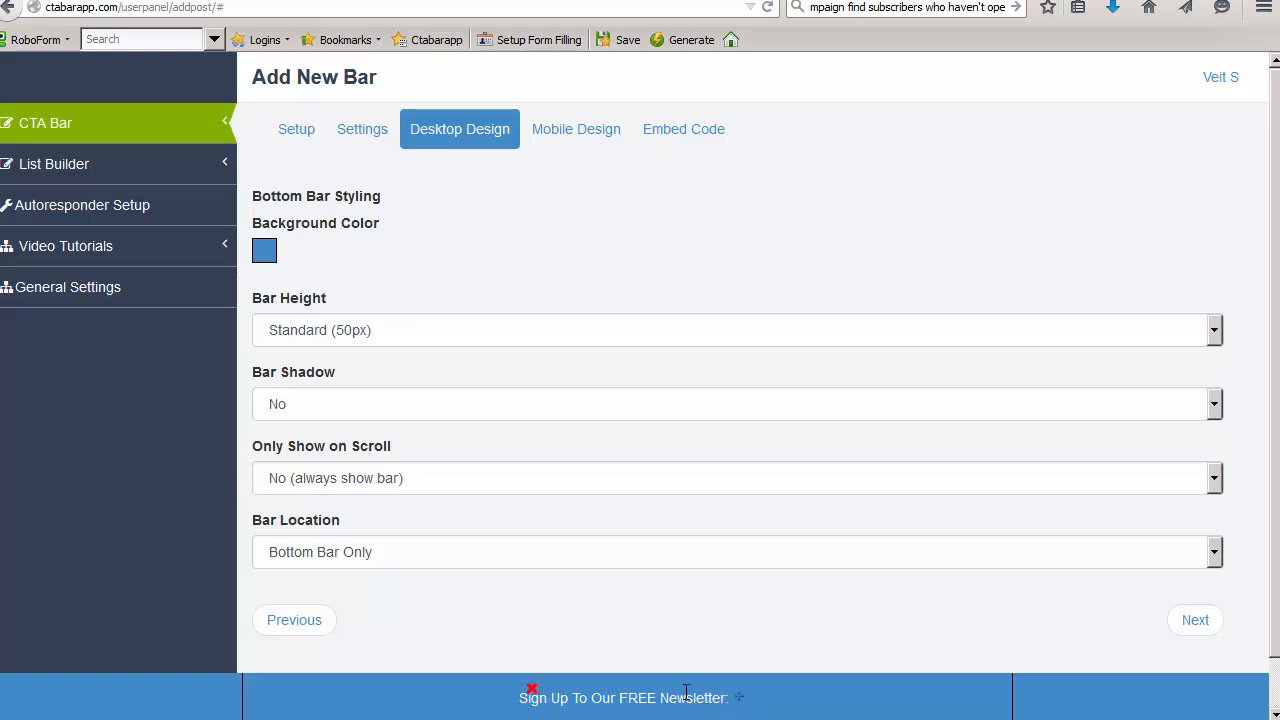
# Try to add a Get Response form to the bottom bar without selecting a web form campaign
pyautogui.click(767, 700)
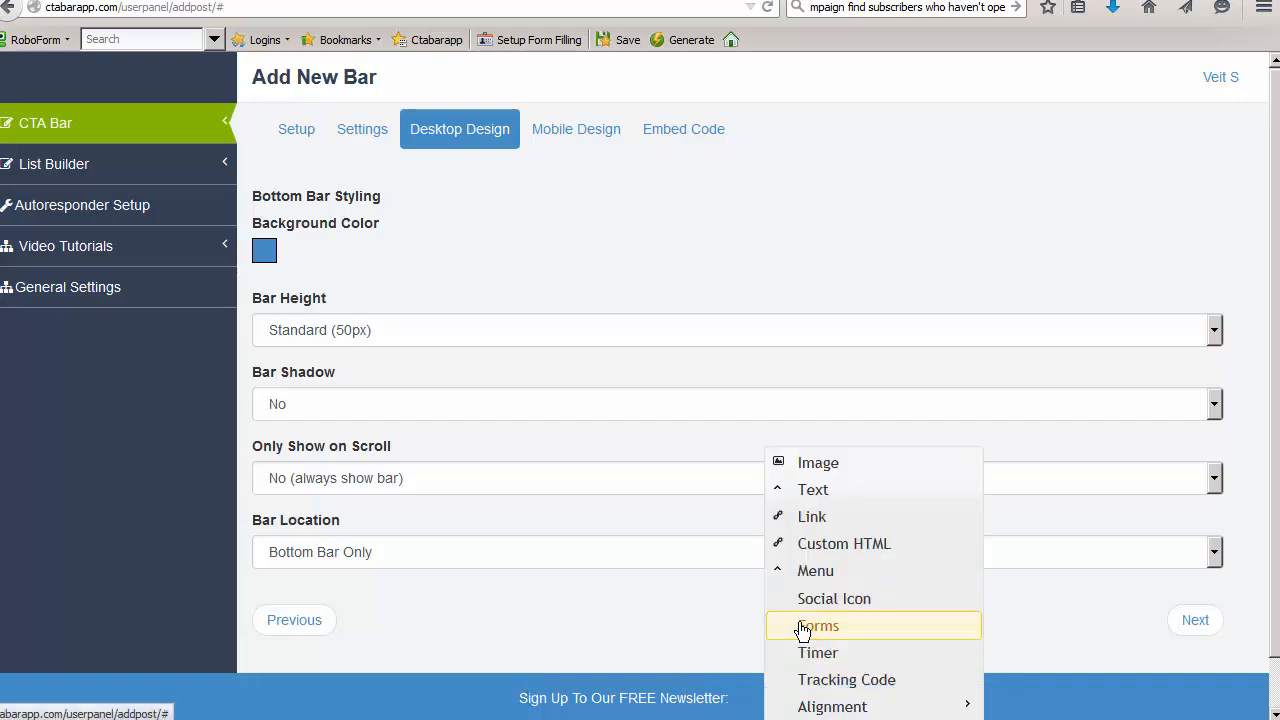
pyautogui.moveTo(802, 630)
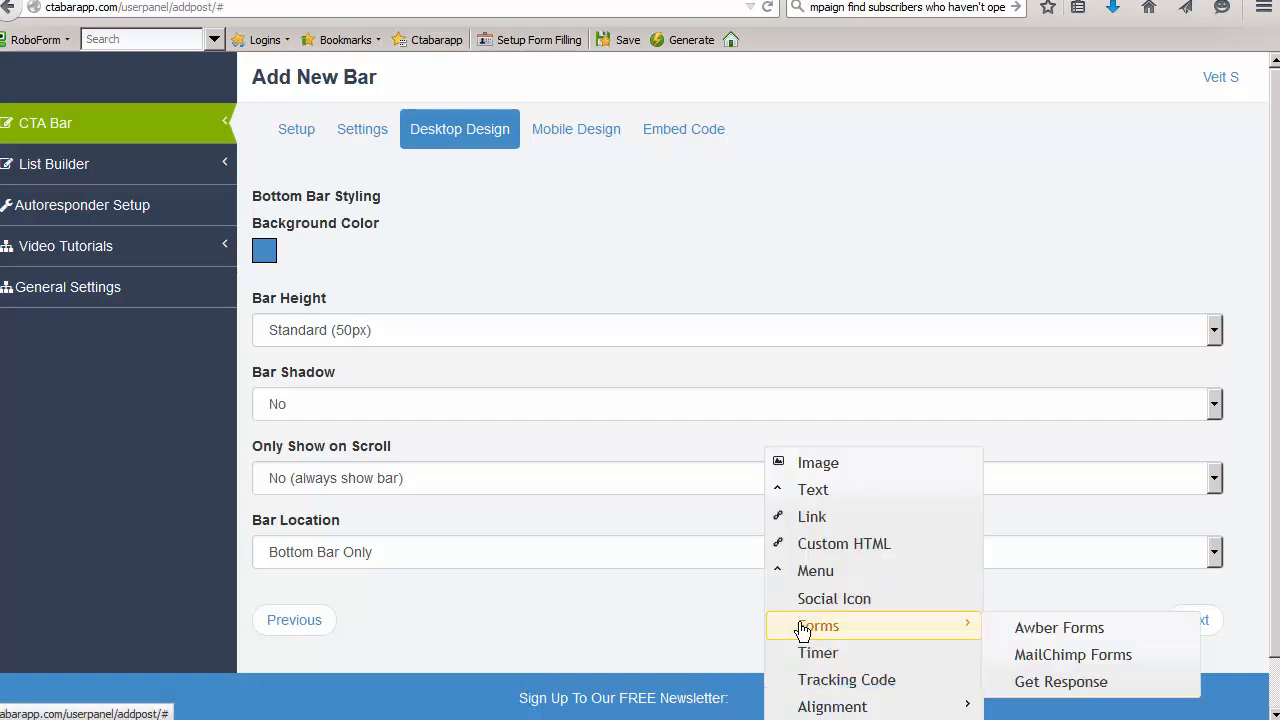
pyautogui.click(1056, 684)
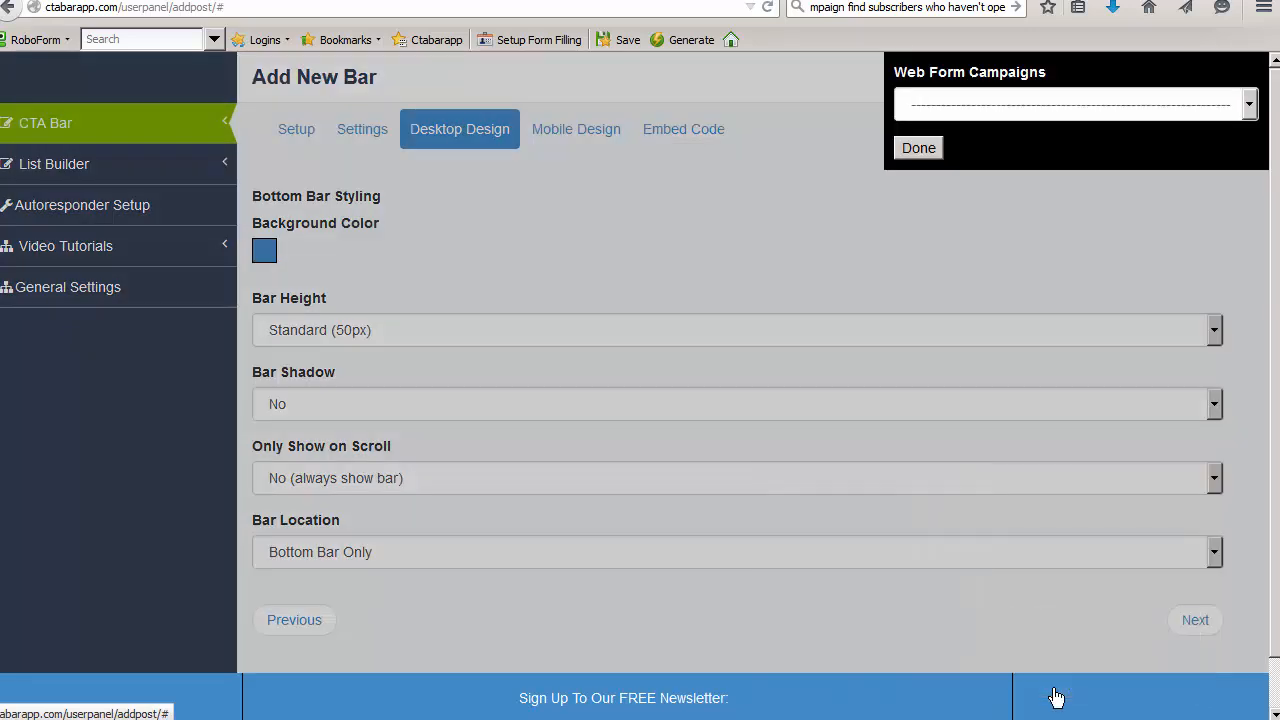
pyautogui.click(917, 148)
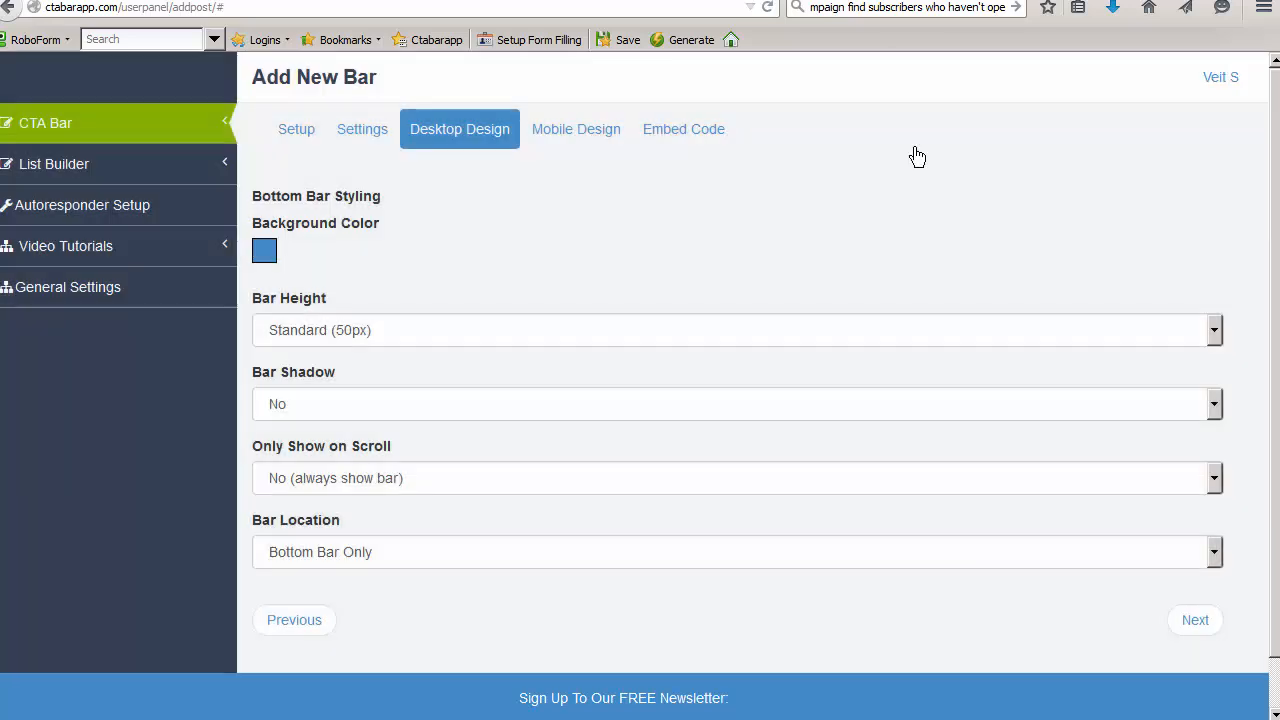
# Switch the bar location to Top Bar Only and back to Both Top and Bottom Bars
pyautogui.click(381, 556)
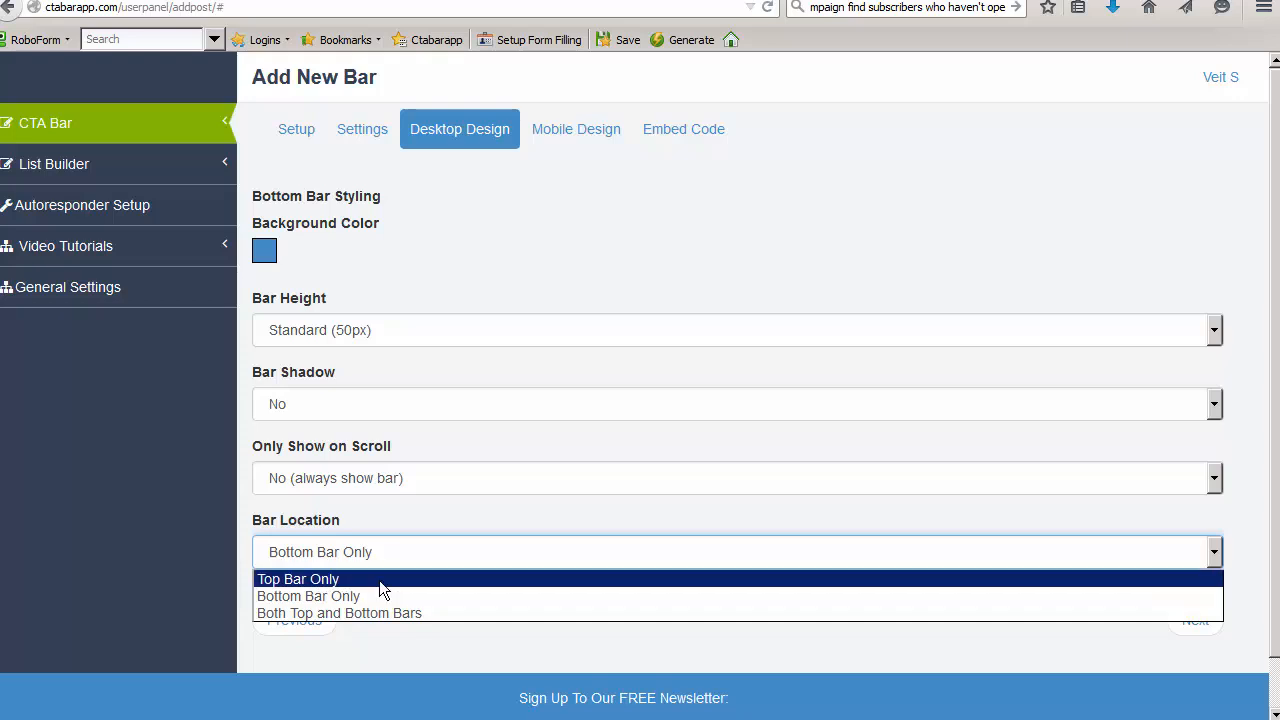
pyautogui.click(379, 578)
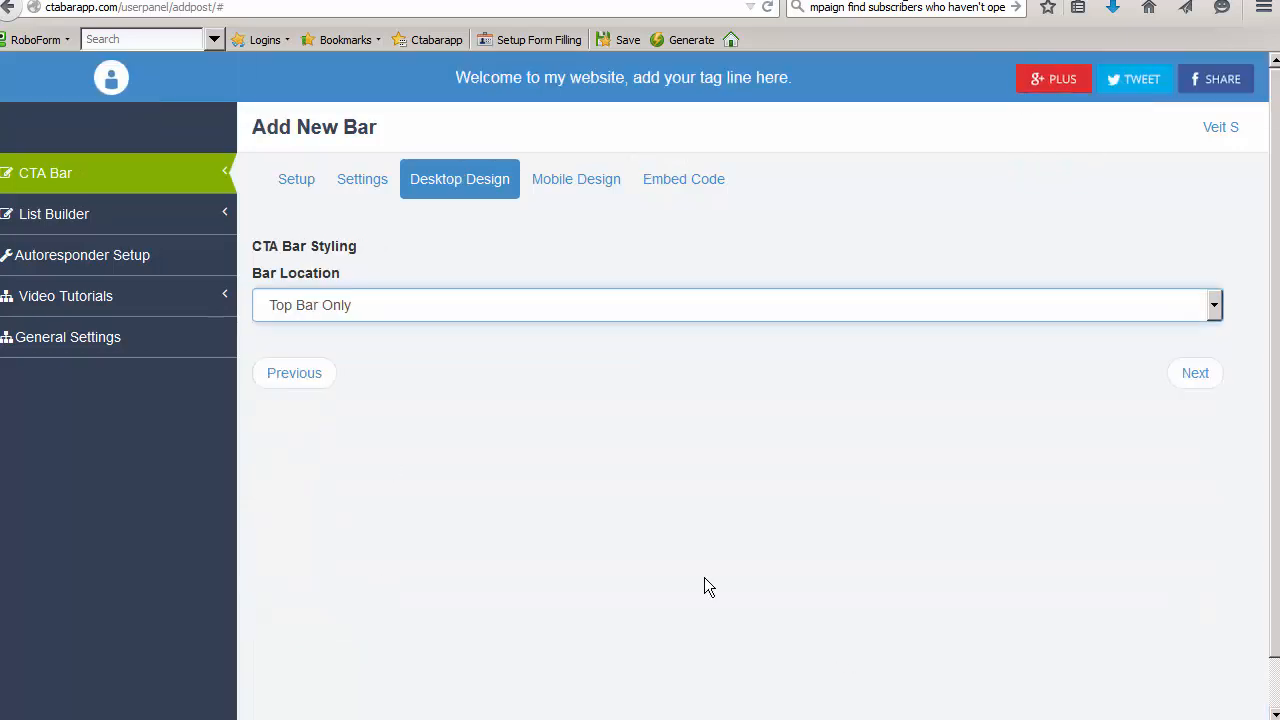
pyautogui.click(374, 306)
pyautogui.click(343, 367)
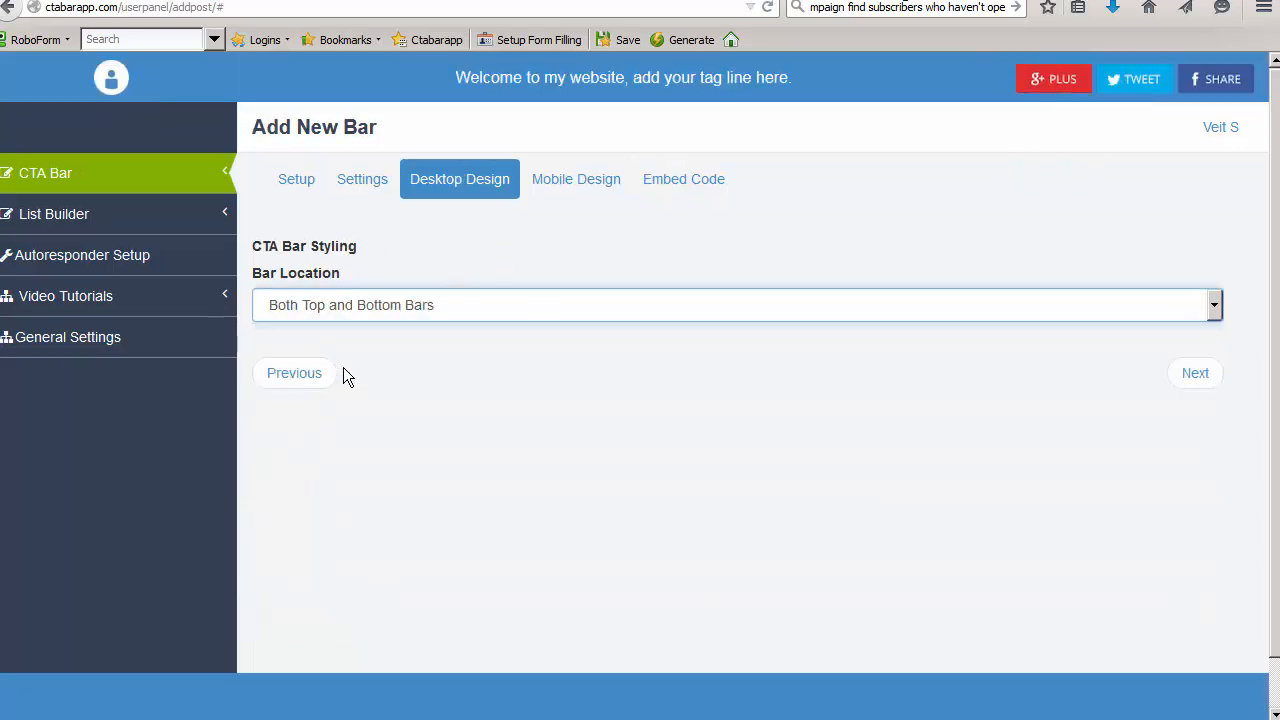
# Add a Get Response form to the bottom bar using the replytoveit campaign and the web form "Webform 2015/01/22 test for assassin"
pyautogui.rightClick(763, 703)
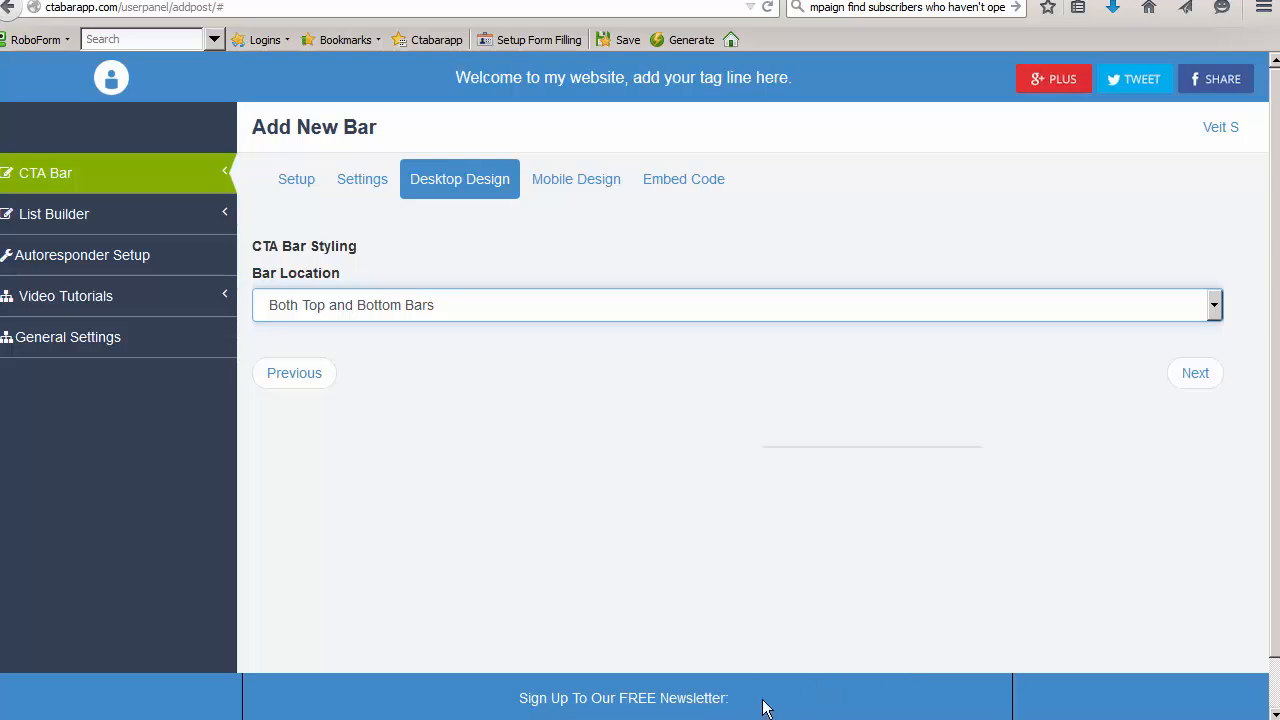
pyautogui.moveTo(943, 630)
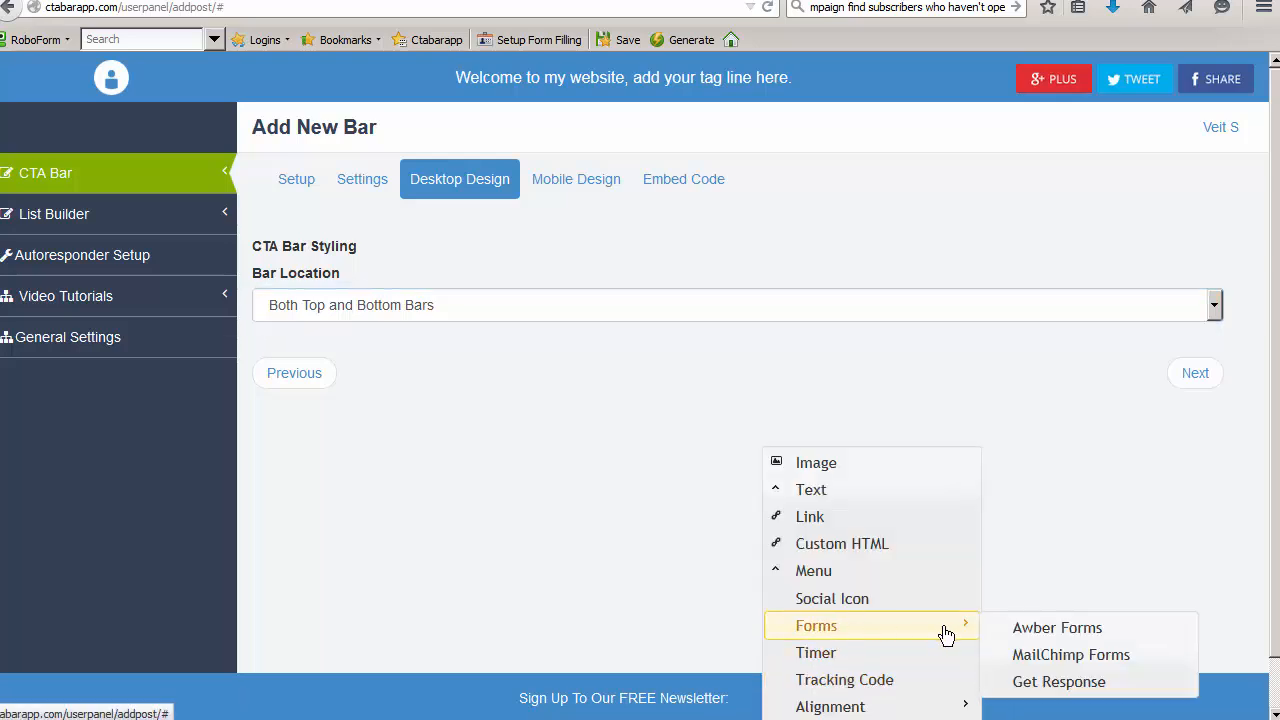
pyautogui.click(1078, 688)
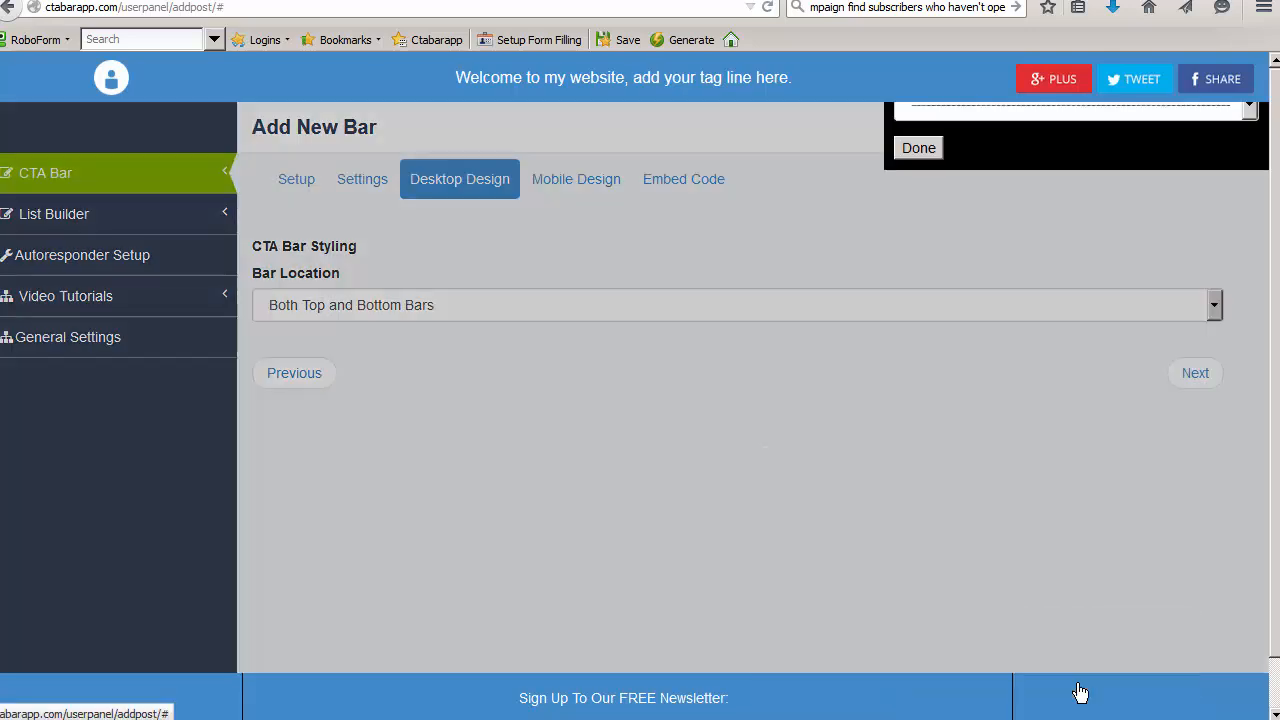
pyautogui.click(1125, 110)
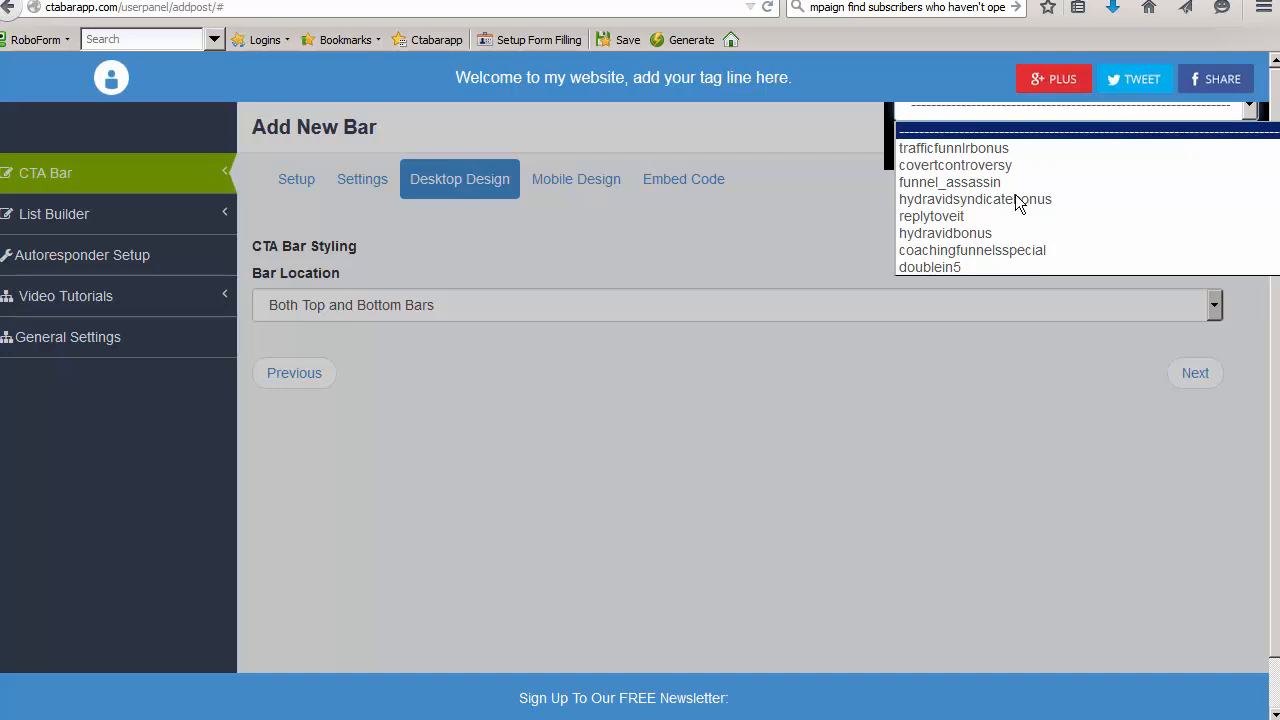
pyautogui.click(980, 216)
pyautogui.click(929, 180)
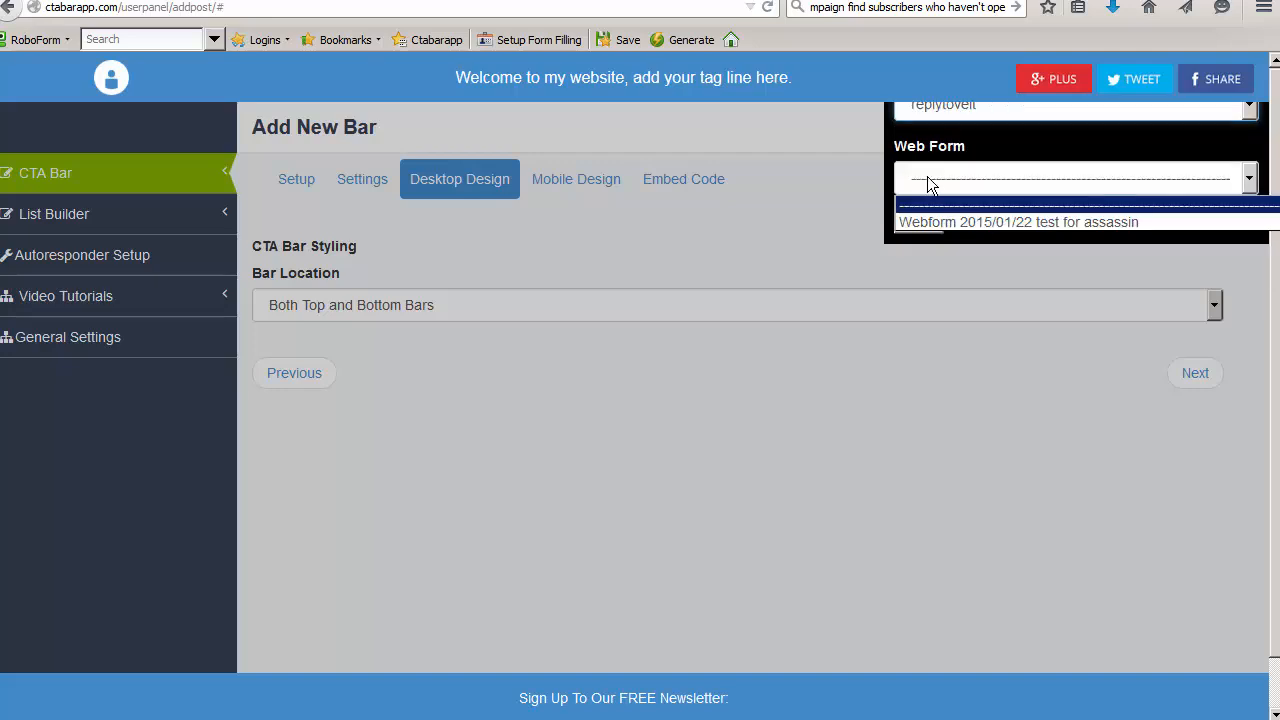
pyautogui.click(998, 220)
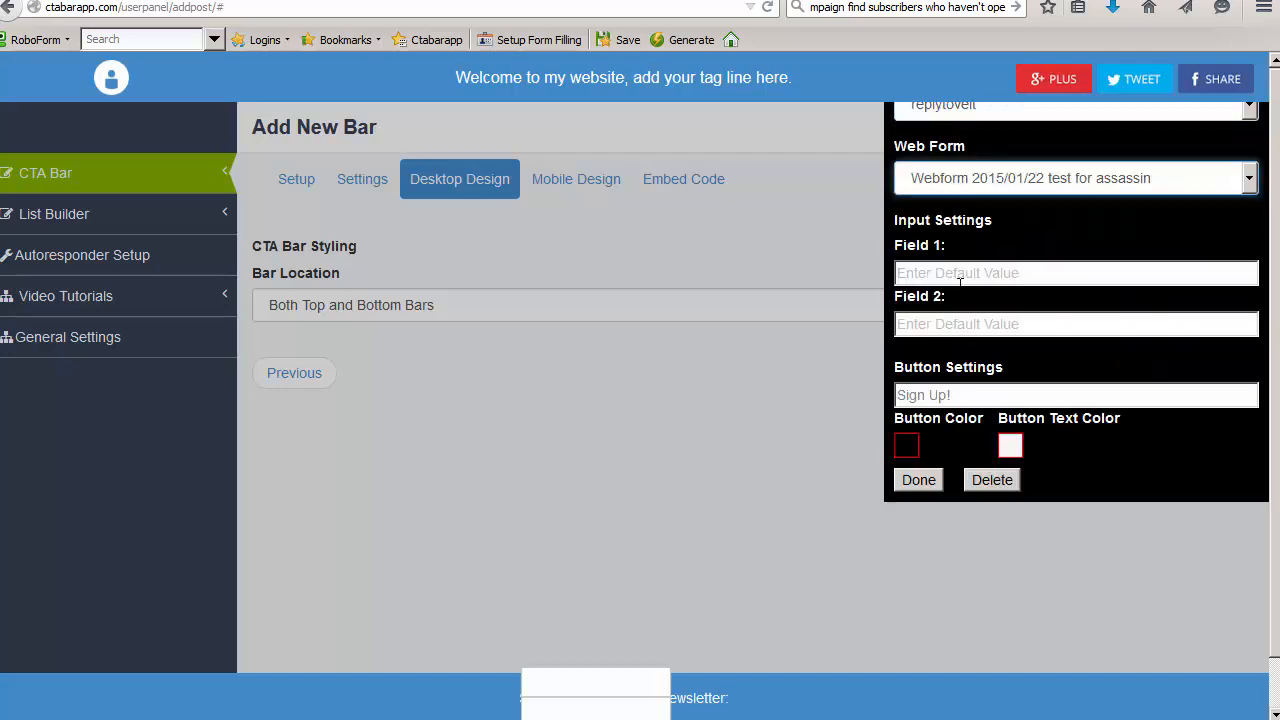
# Set the sign-up form's default values to Name for Field 1 and Email for Field 2, and finish the form
pyautogui.click(964, 275)
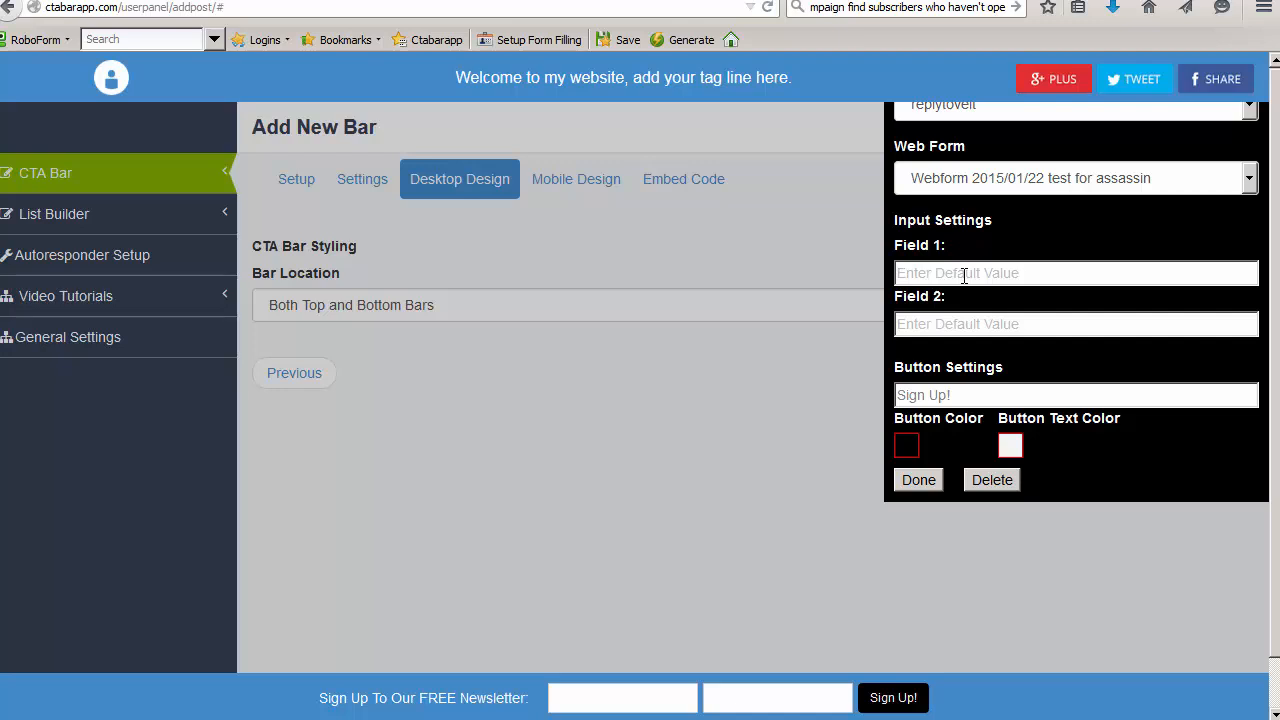
pyautogui.write('Name')
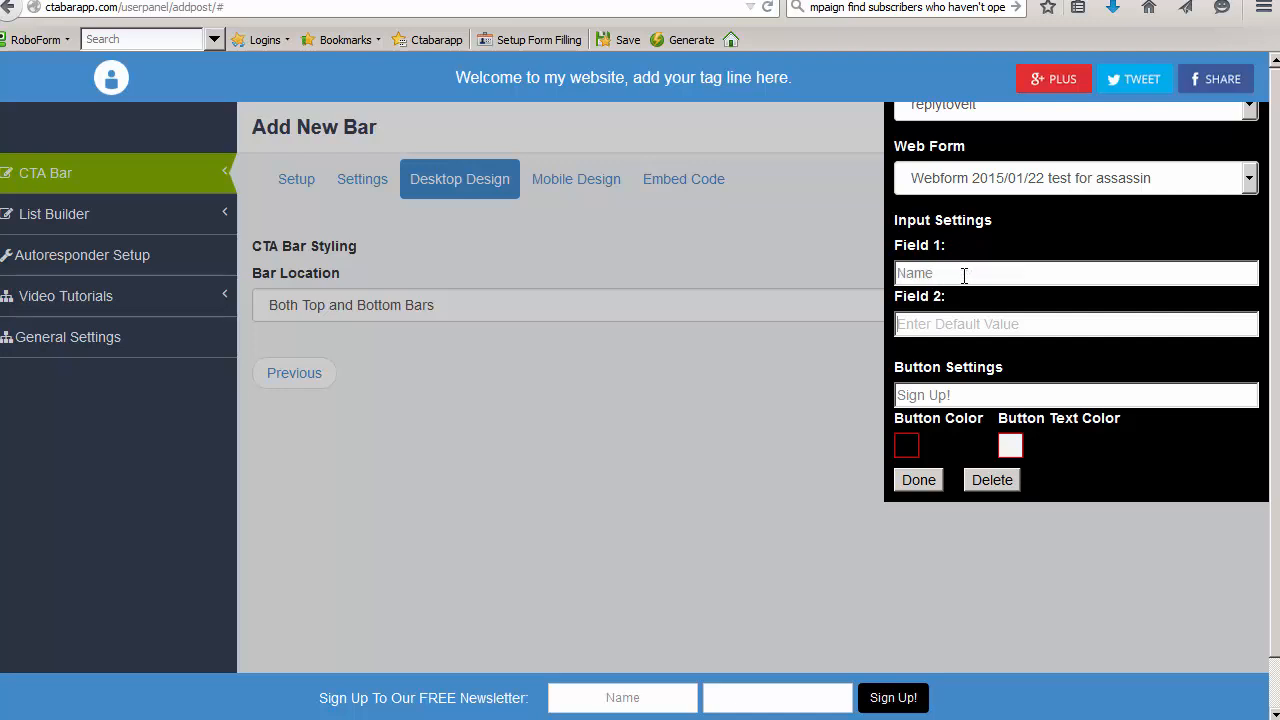
pyautogui.press('Tab')
pyautogui.write('Email')
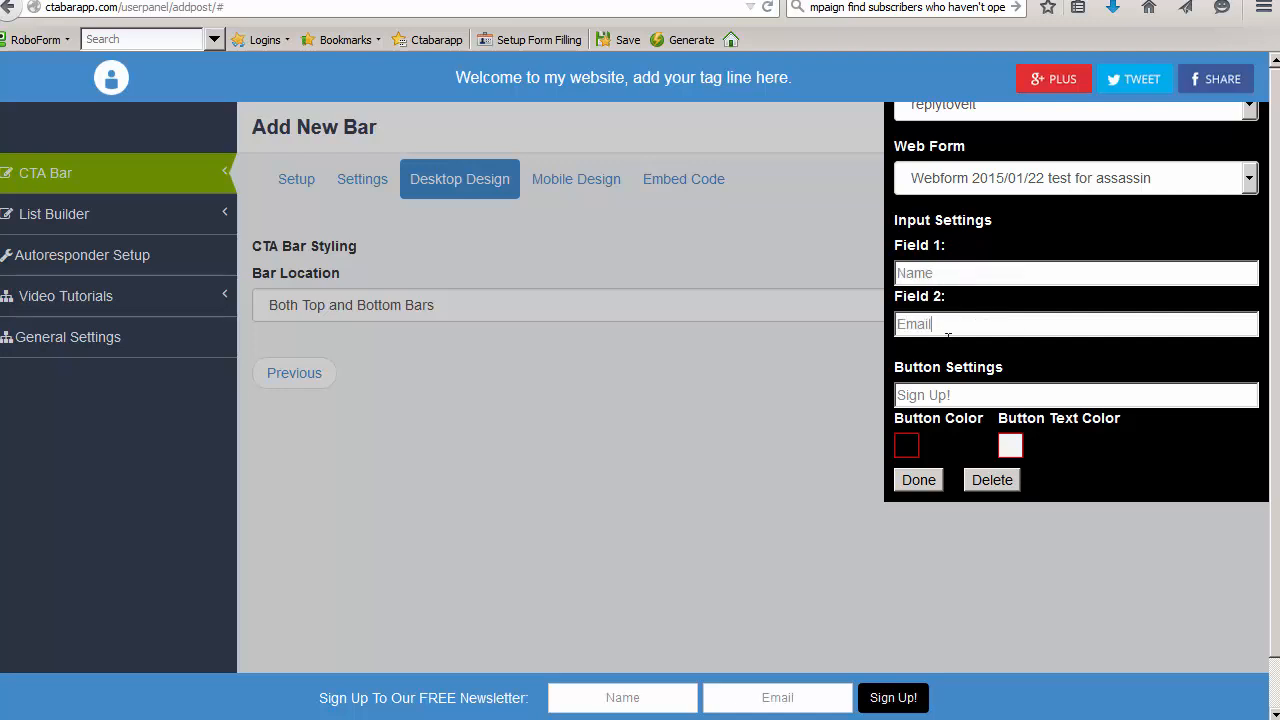
pyautogui.click(919, 481)
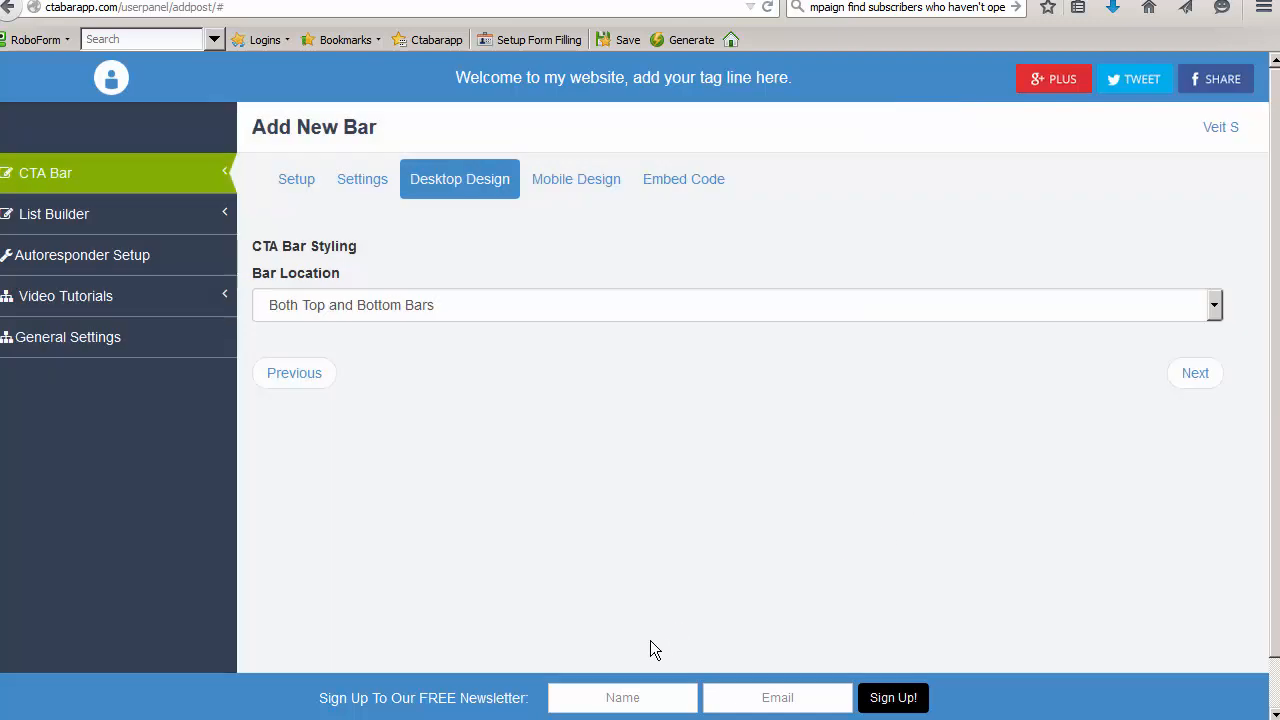
pyautogui.rightClick(954, 700)
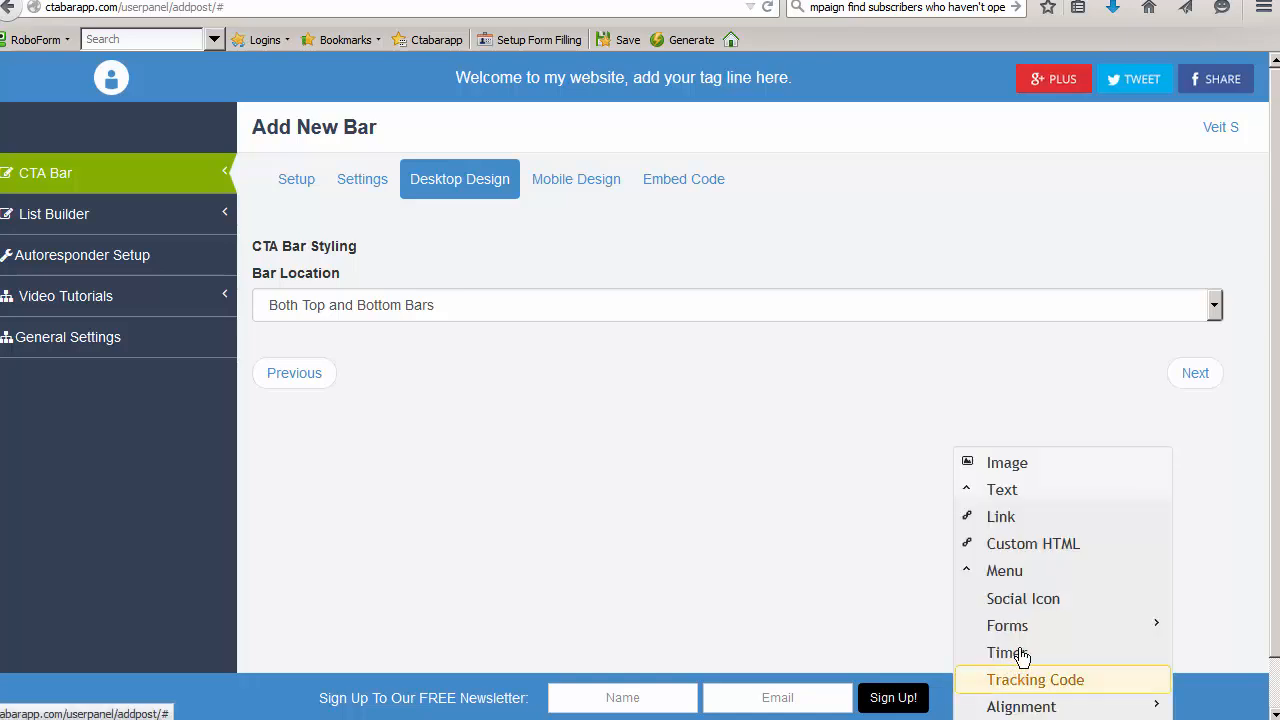
pyautogui.click(1022, 656)
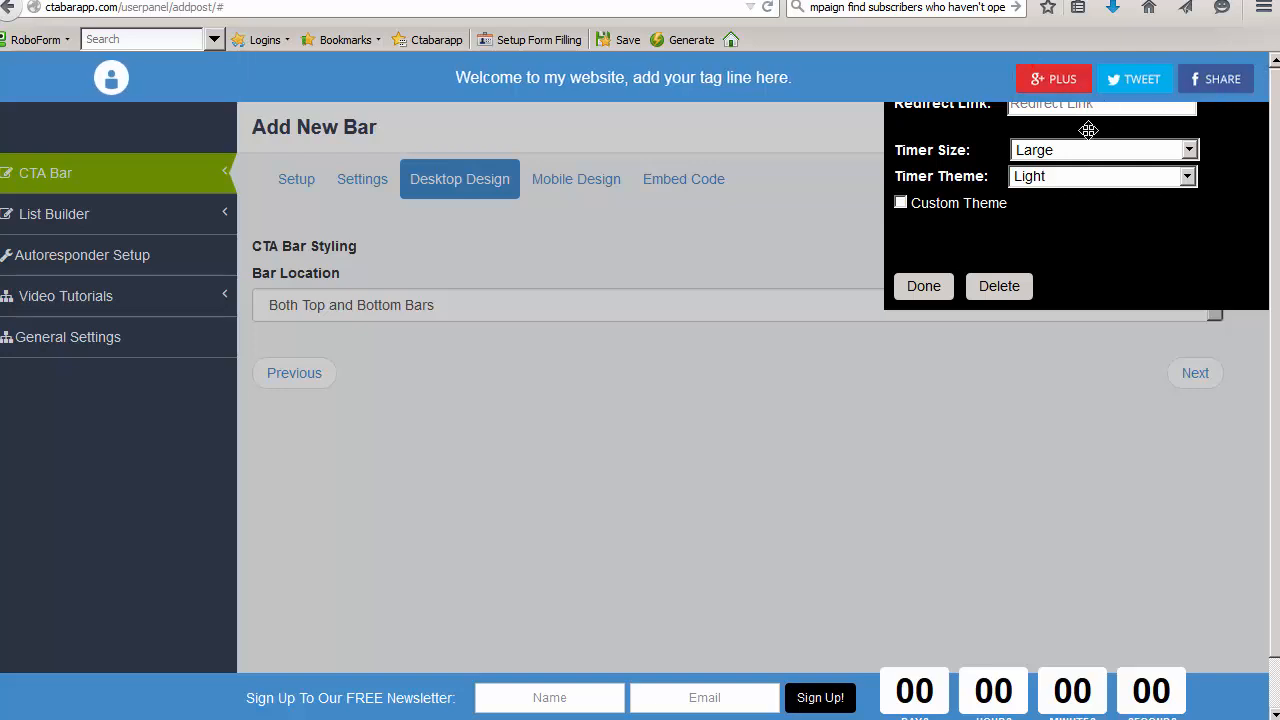
pyautogui.click(930, 293)
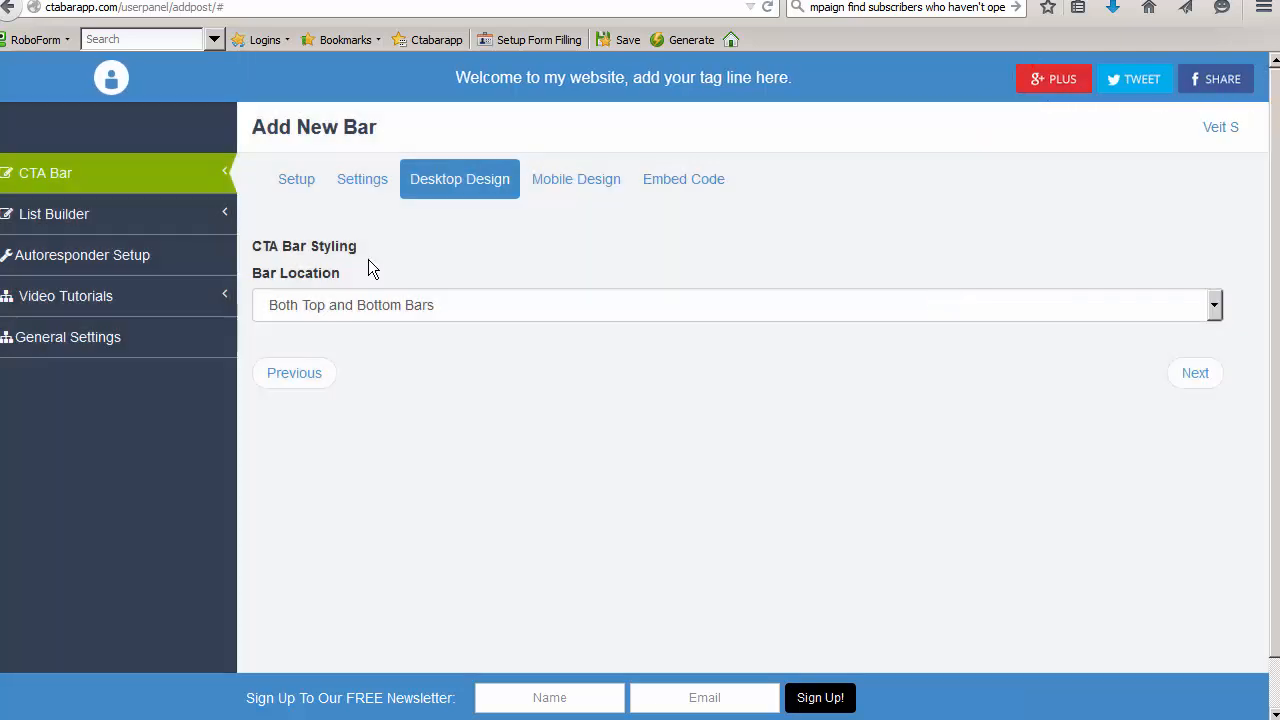
# Set the bar location to Bottom Bar Only
pyautogui.click(370, 304)
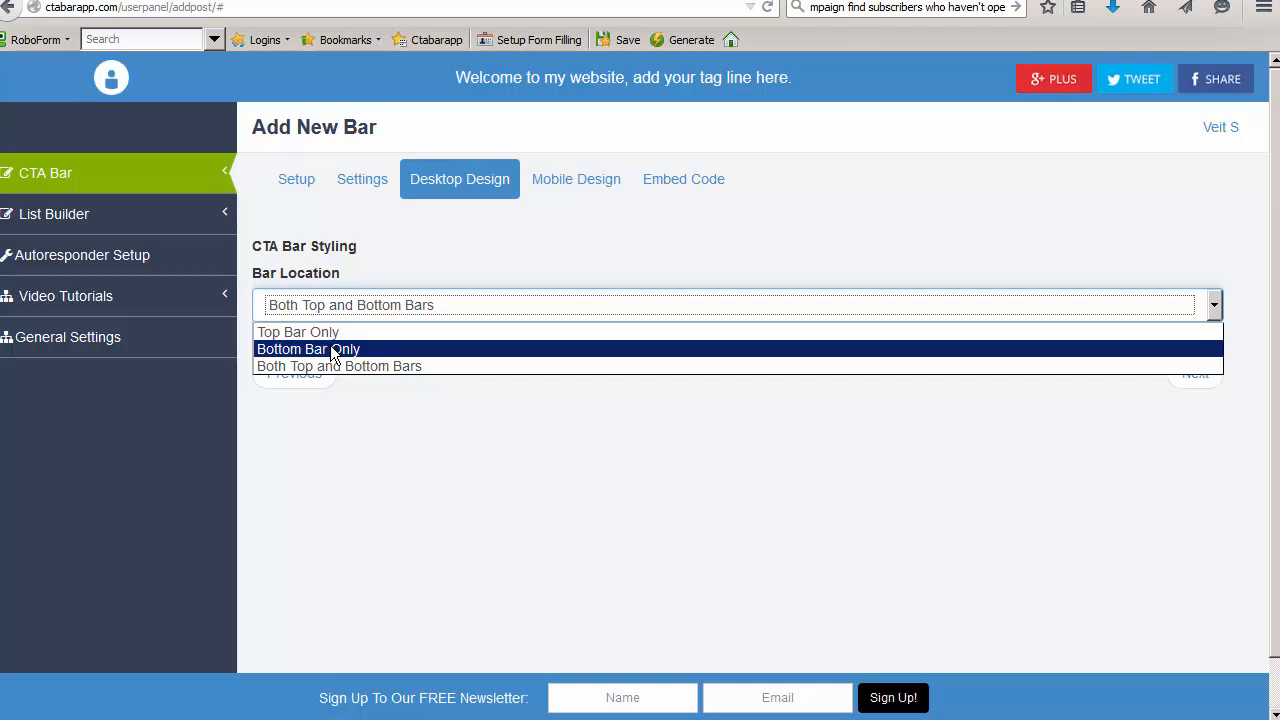
pyautogui.click(337, 349)
pyautogui.scroll(-1, 903, 557)
# Add a countdown timer to the bottom bar and set it to expire on 2015-03-05 at 13:45
pyautogui.click(967, 698)
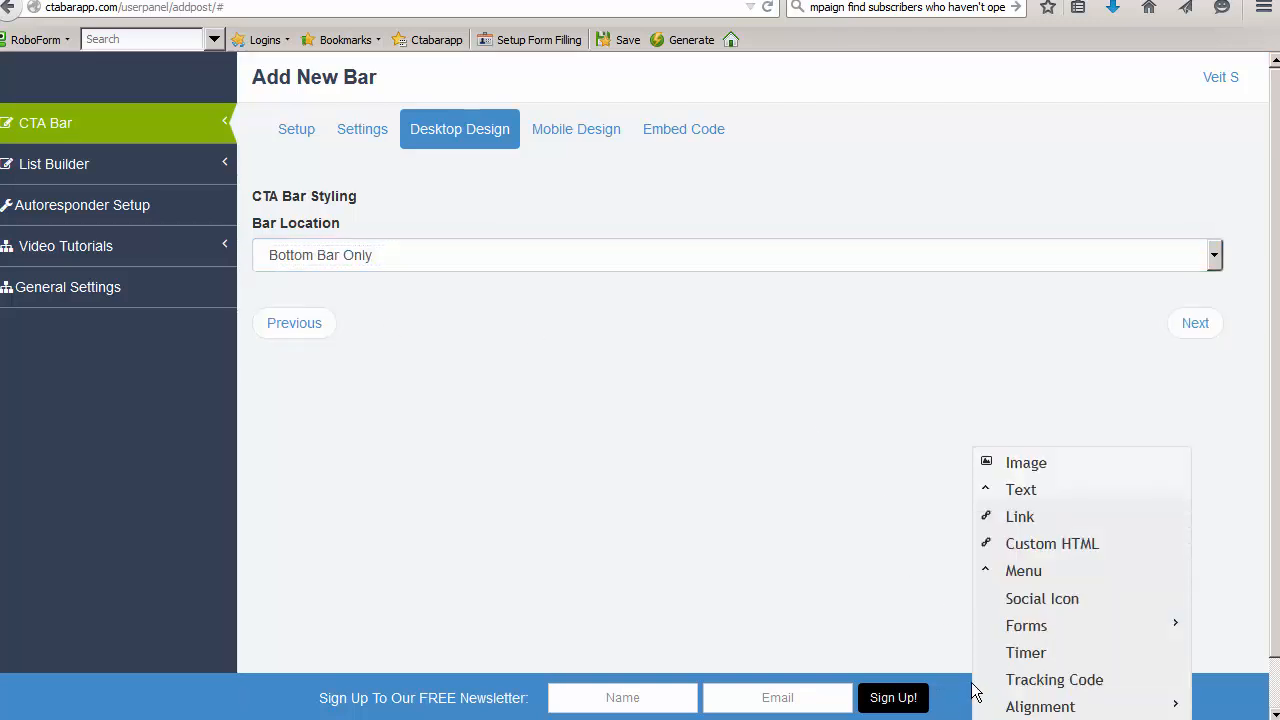
pyautogui.click(1027, 653)
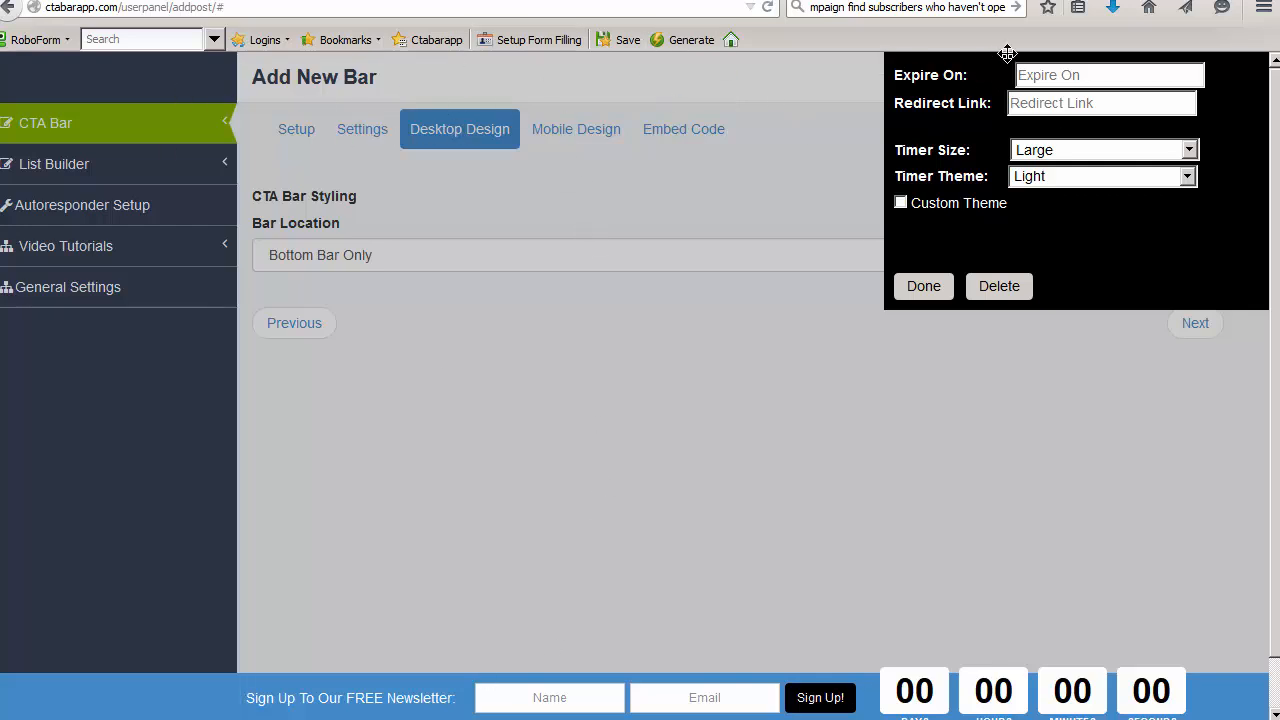
pyautogui.click(1077, 75)
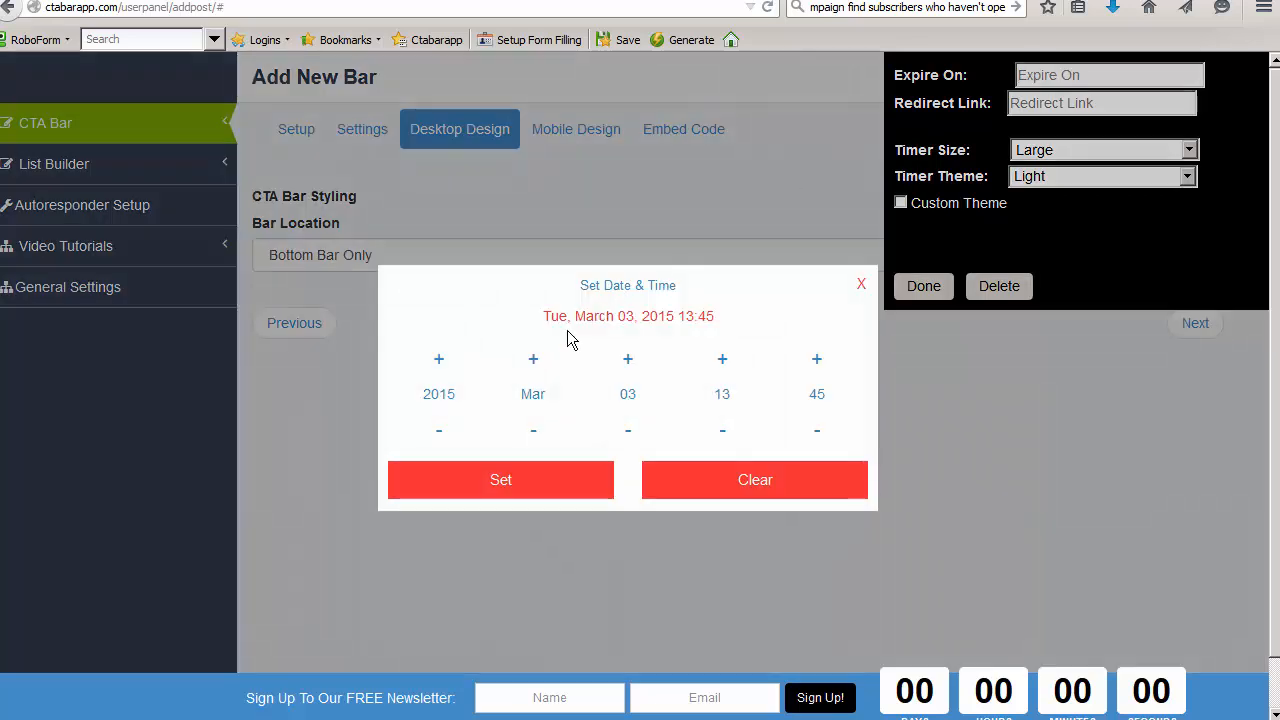
pyautogui.click(628, 362)
pyautogui.click(628, 362)
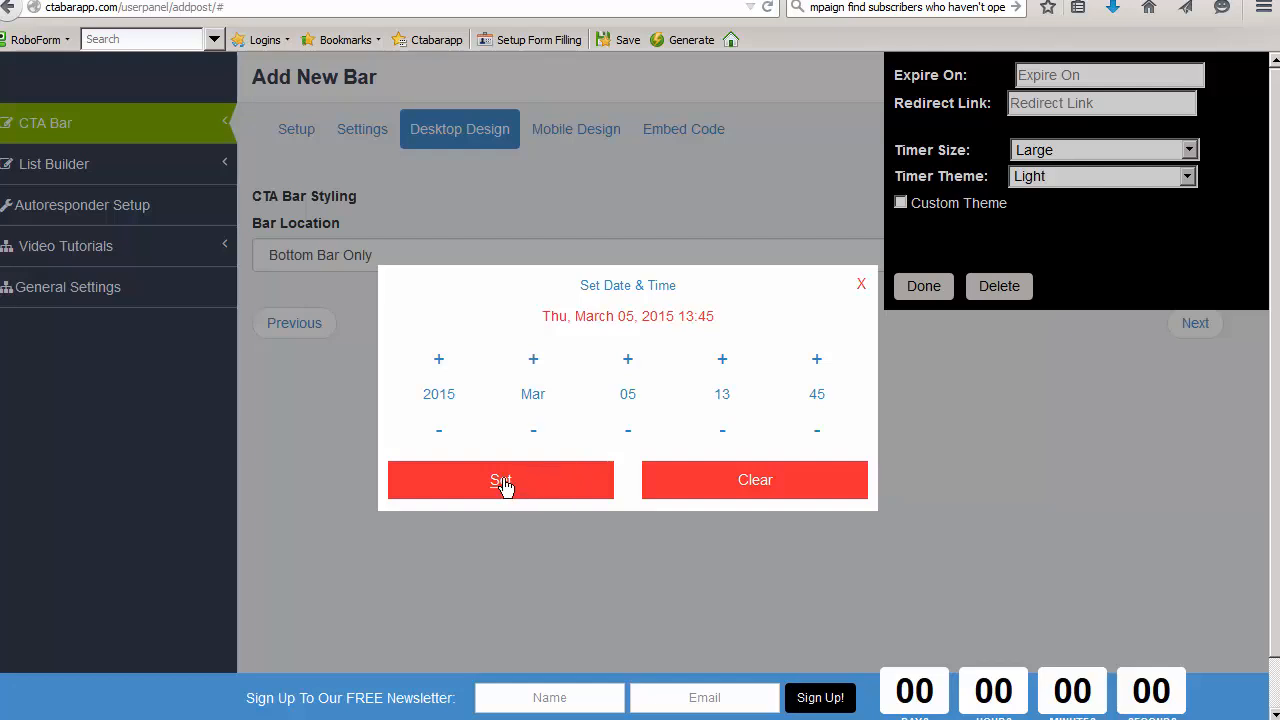
pyautogui.click(503, 485)
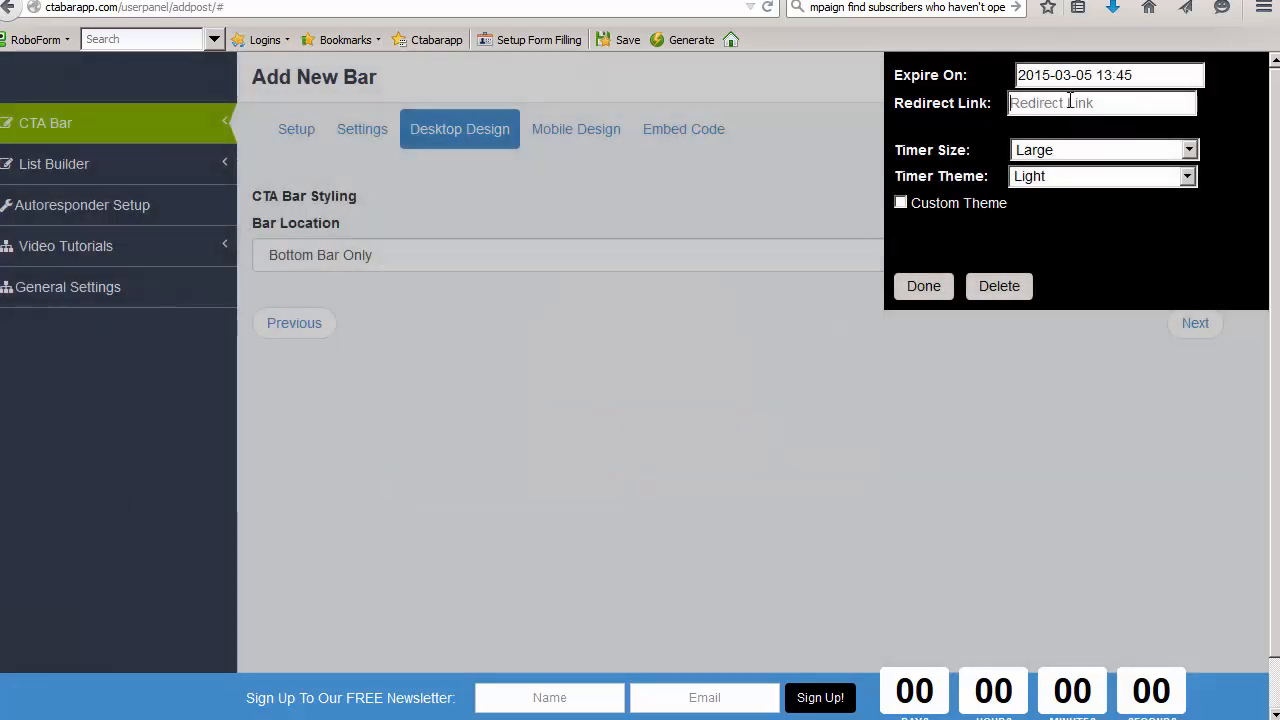
pyautogui.click(1070, 102)
pyautogui.write('http://www.google.com')
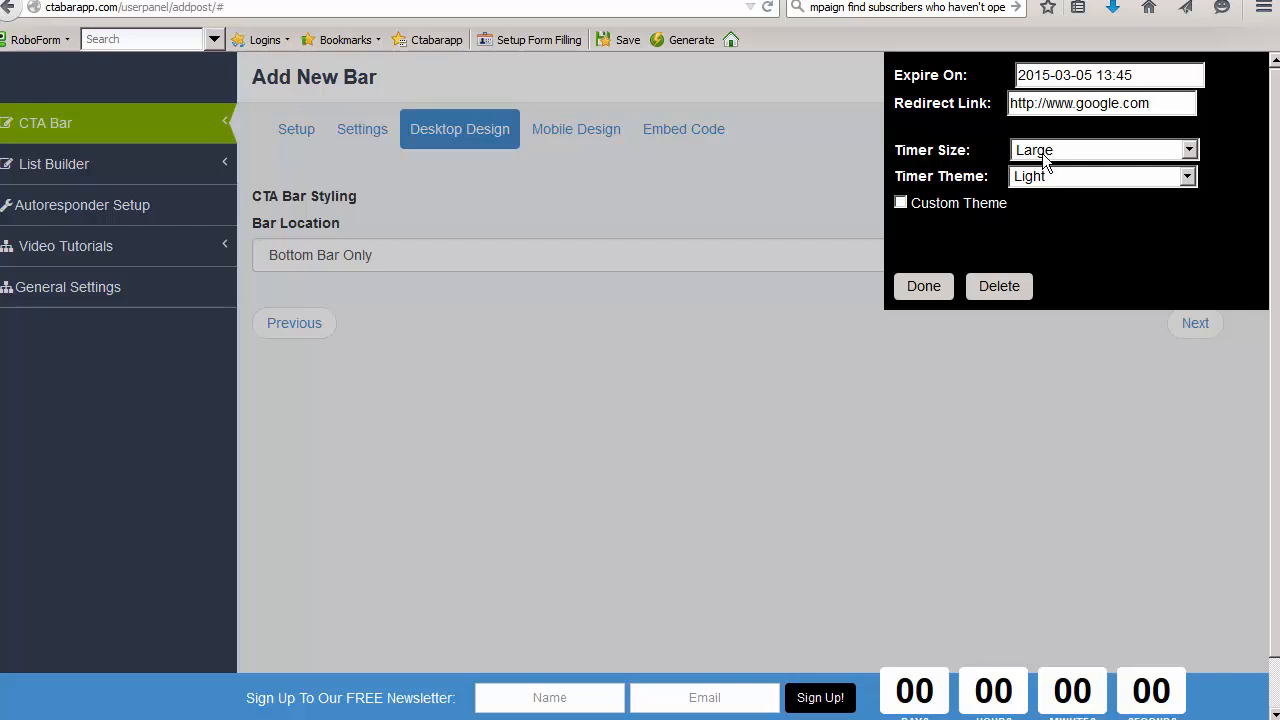
pyautogui.moveTo(870, 682)
pyautogui.click(918, 290)
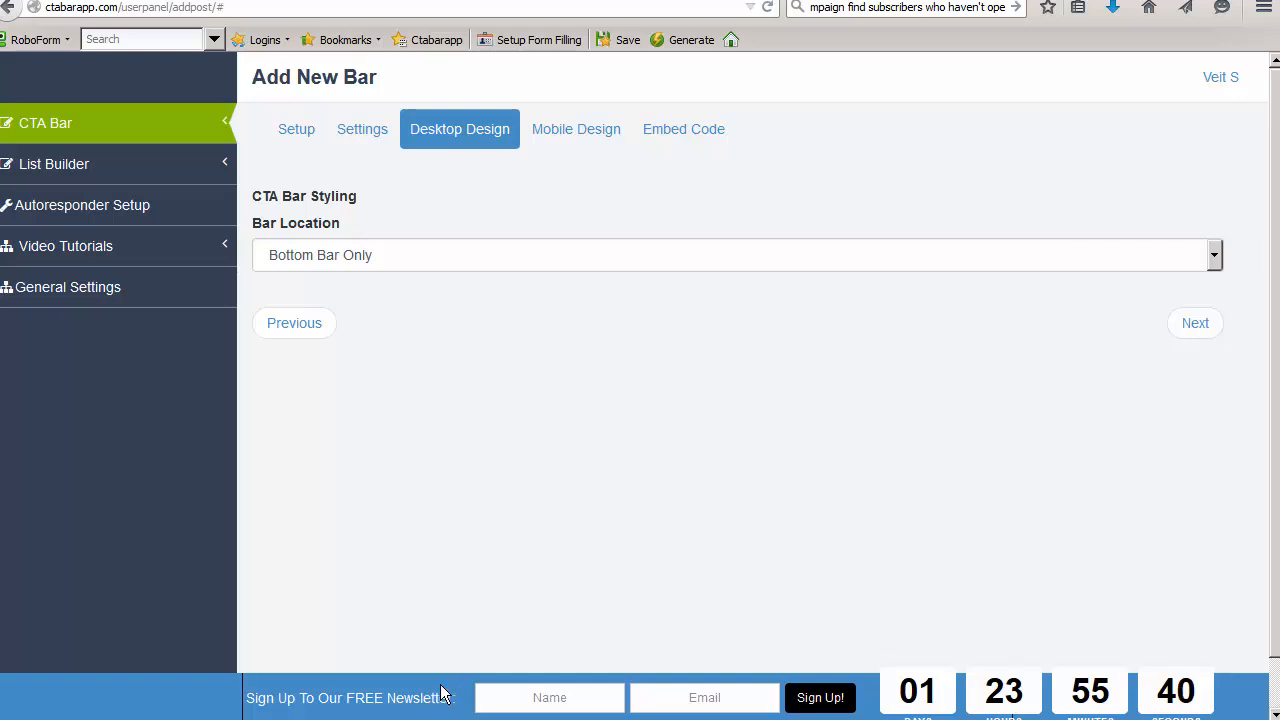
# Give the bottom bar a custom height of 75 in its desktop styling
pyautogui.click(415, 330)
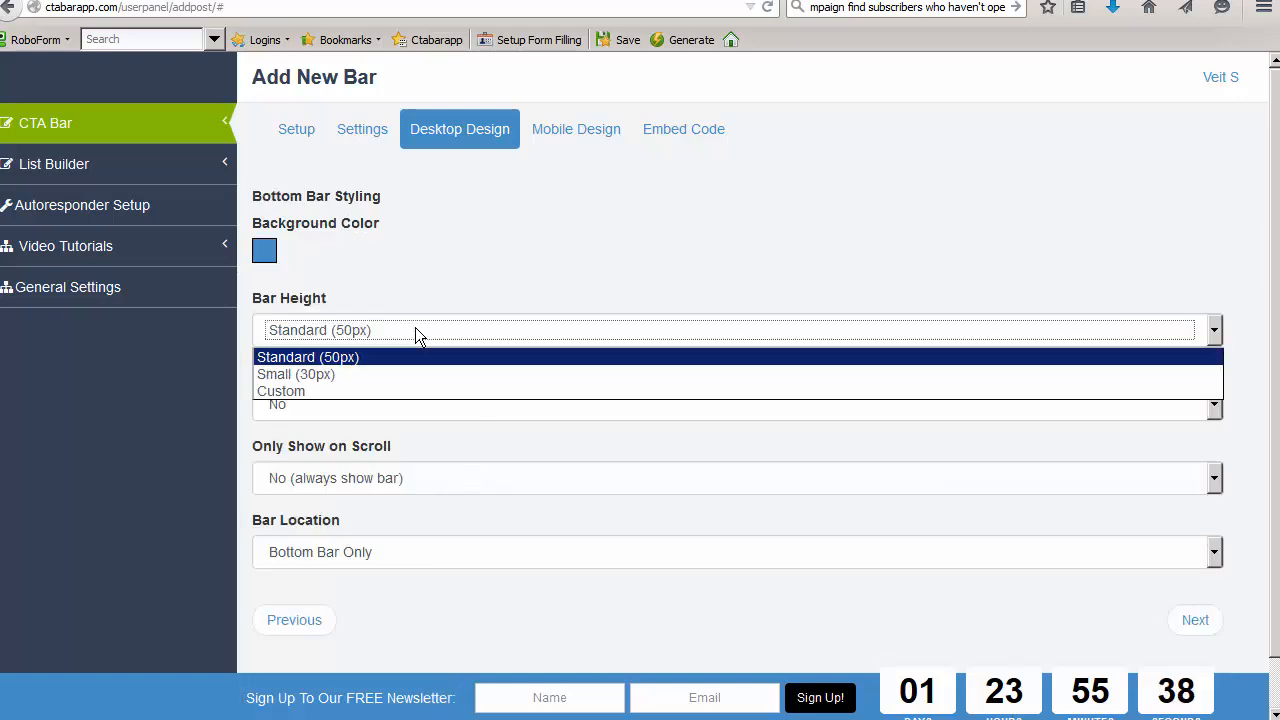
pyautogui.click(312, 391)
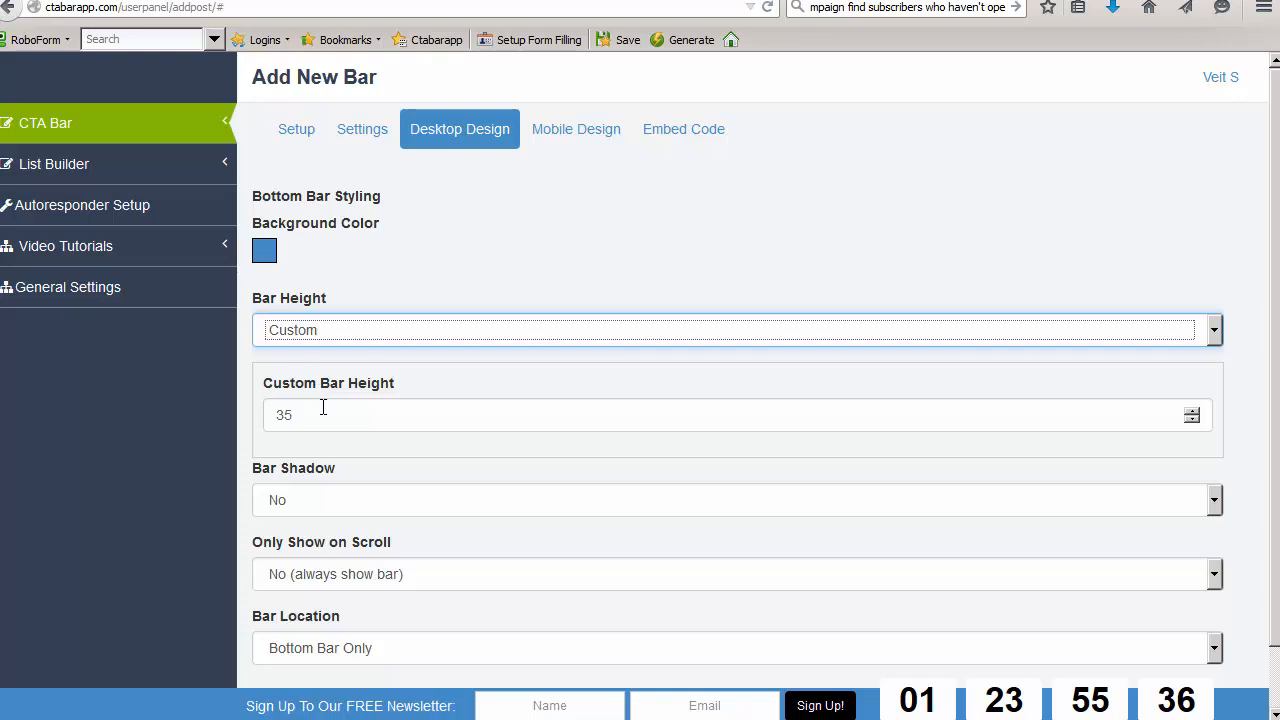
pyautogui.press('Tab')
pyautogui.write('75')
pyautogui.press('Tab')
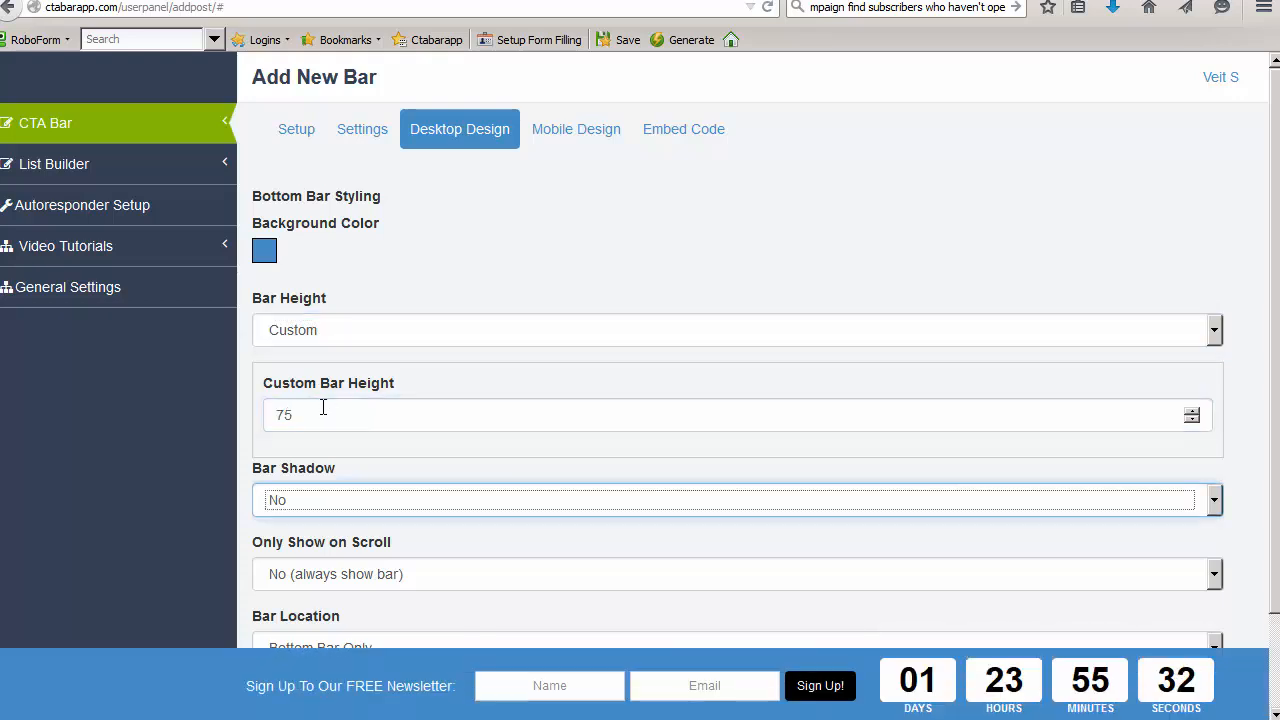
pyautogui.click(969, 229)
# Proceed through the mobile design stage to the embed code stage and save the new bar
pyautogui.scroll(-1, 1036, 278)
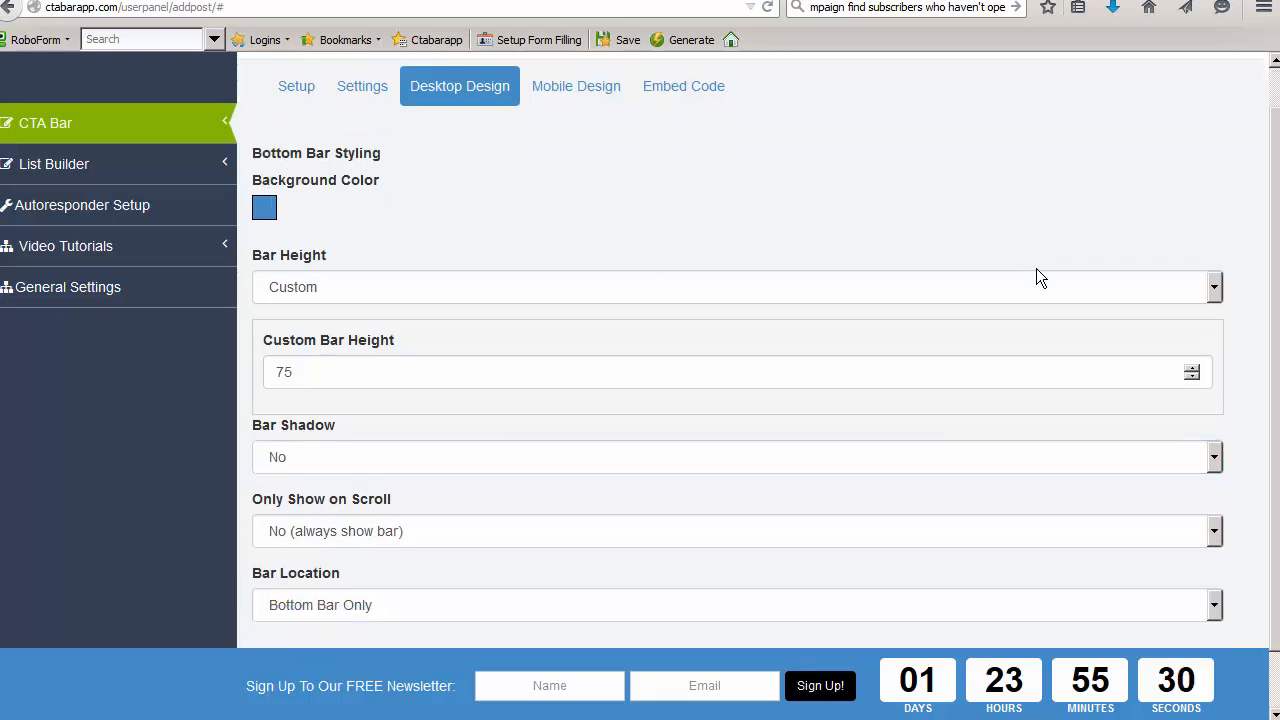
pyautogui.scroll(-1, 1036, 278)
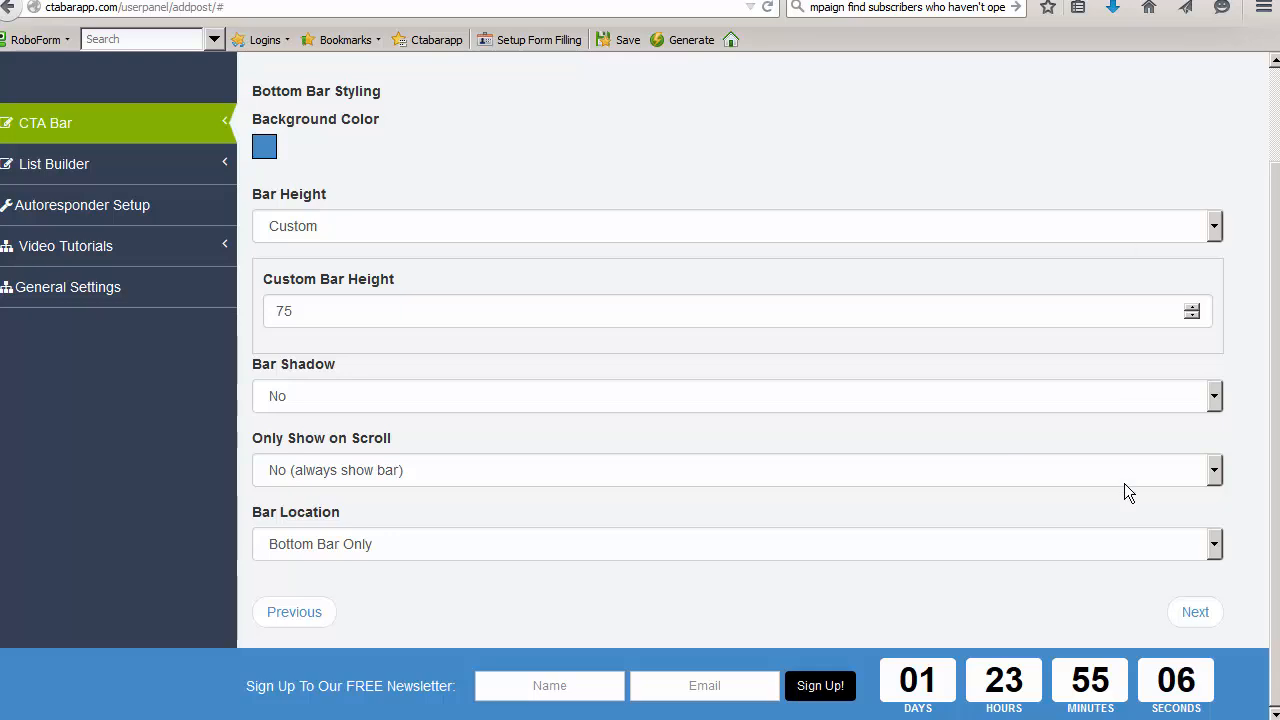
pyautogui.scroll(2, 1170, 320)
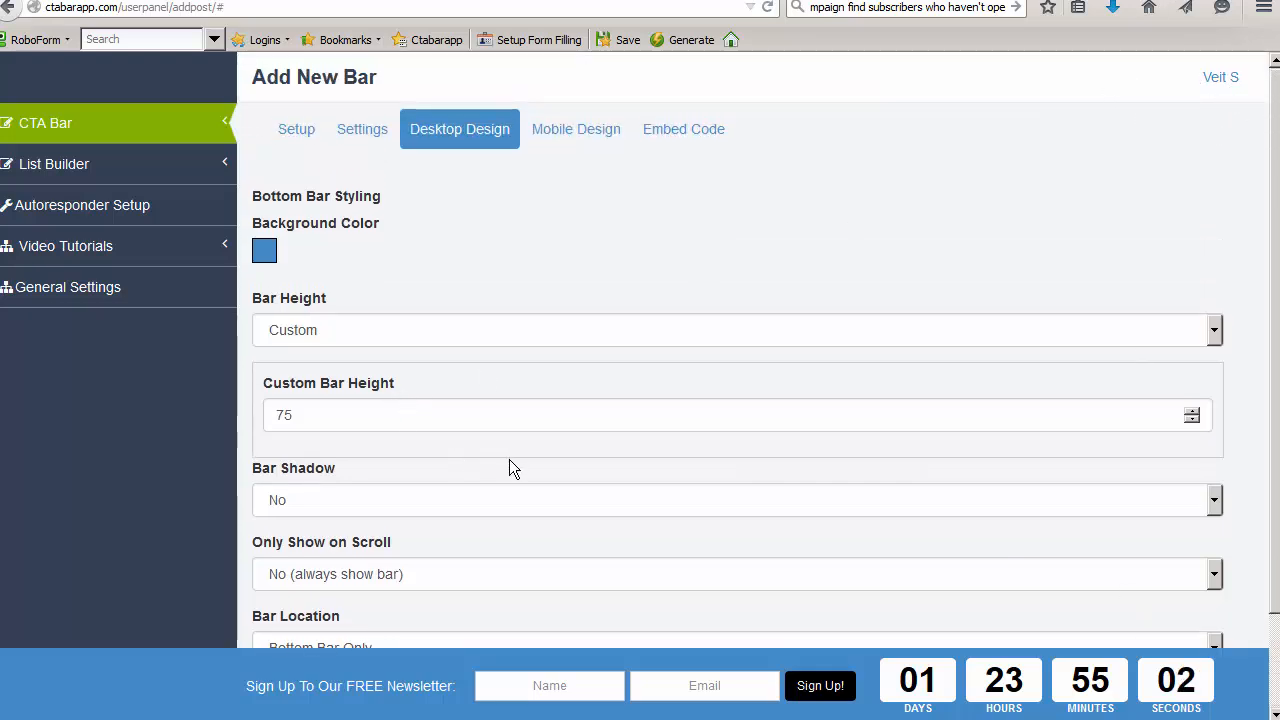
pyautogui.scroll(-2, 511, 400)
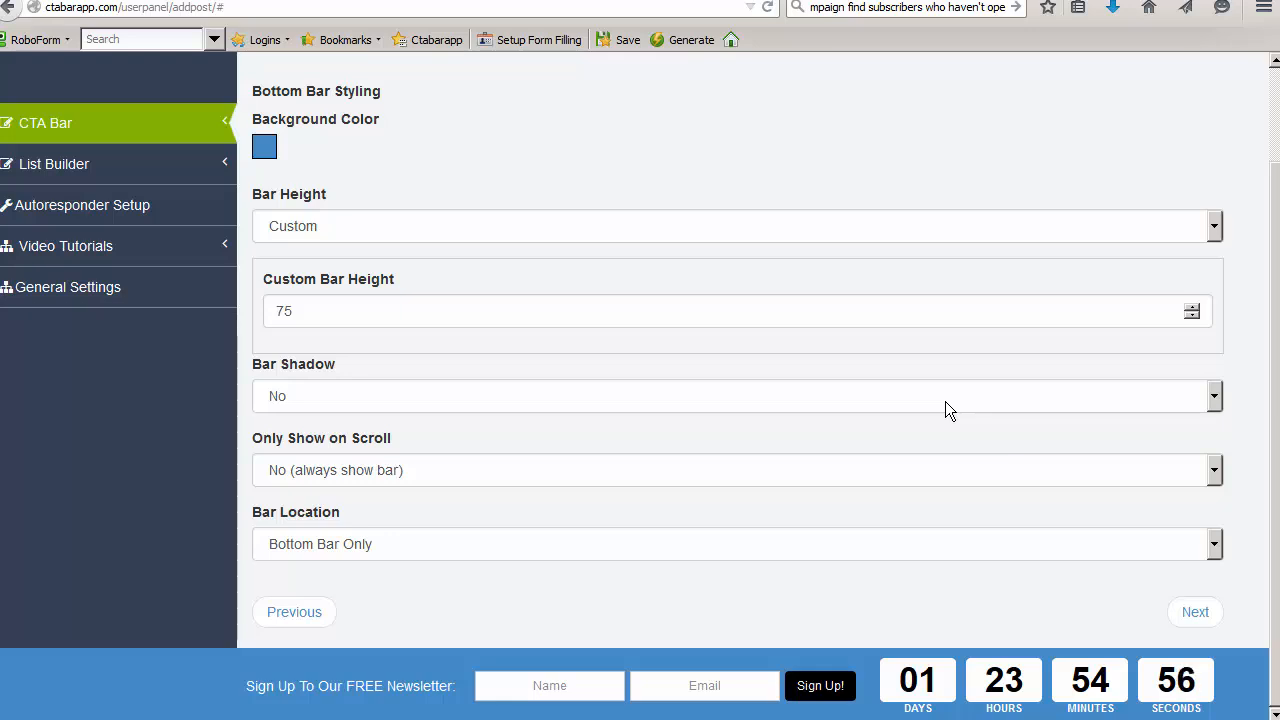
pyautogui.click(1194, 613)
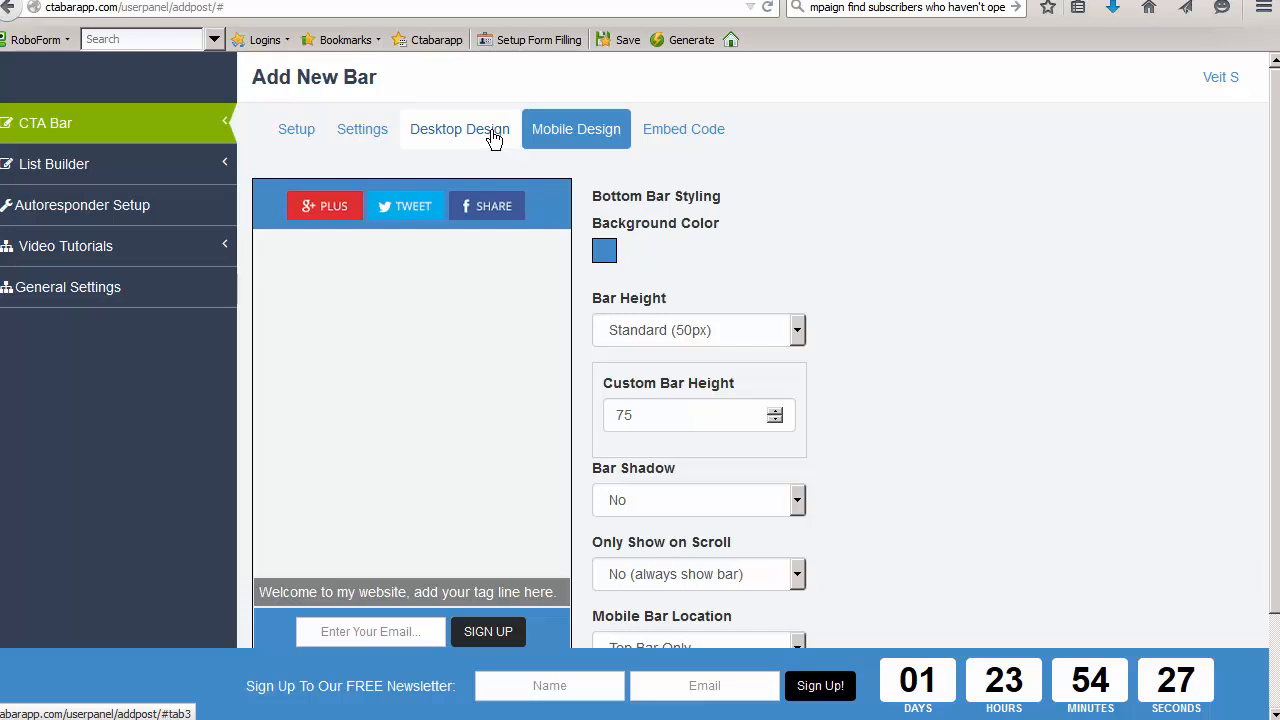
pyautogui.click(690, 137)
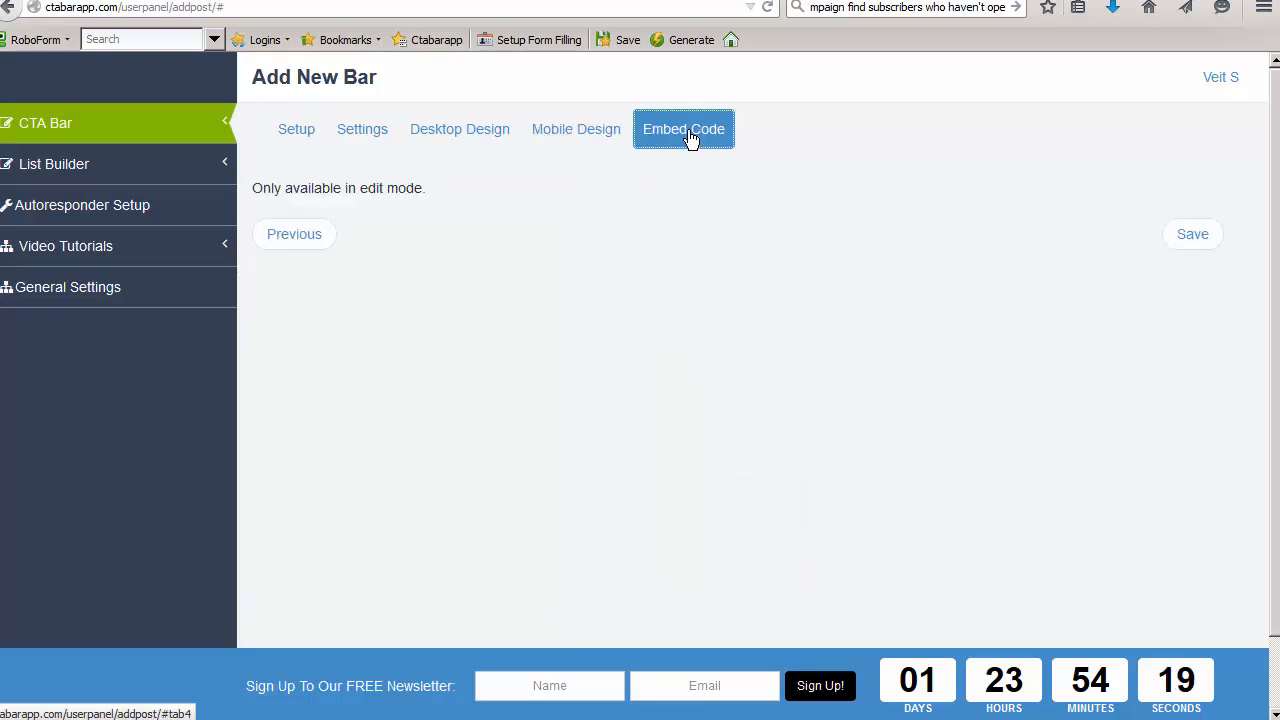
pyautogui.click(1198, 246)
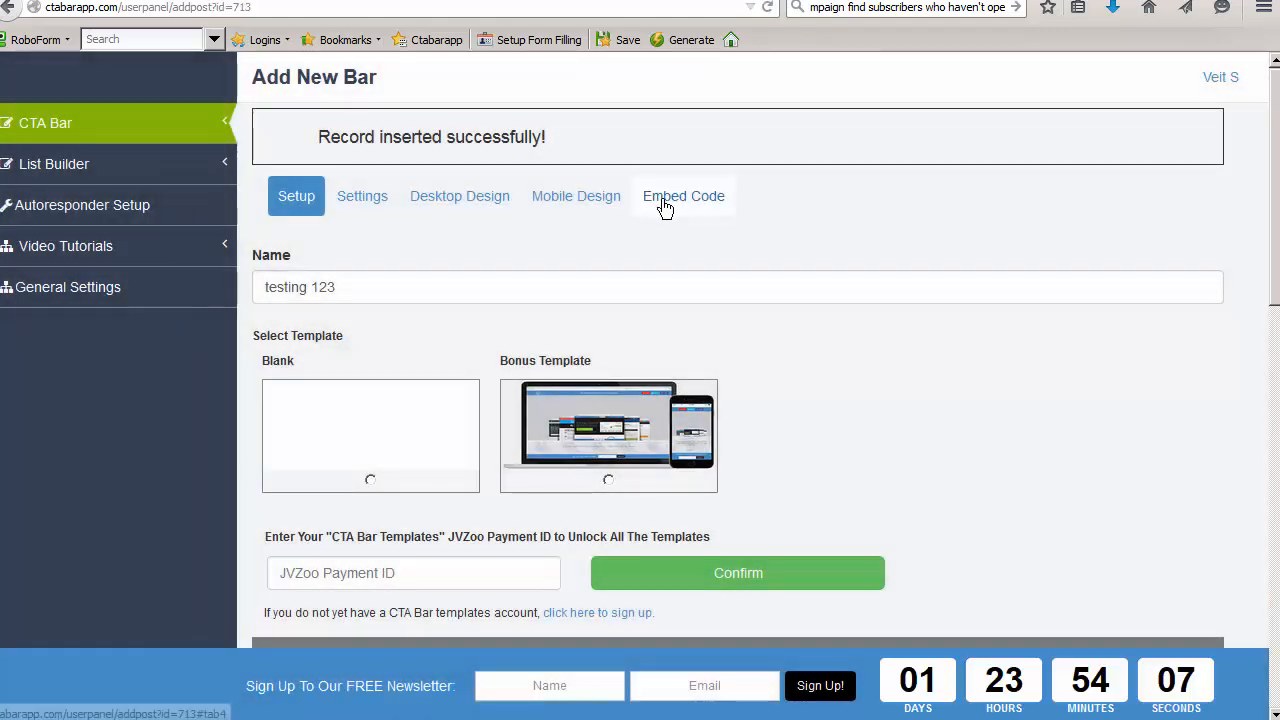
# Open the saved bar's embed code and copy the whole script line
pyautogui.click(665, 206)
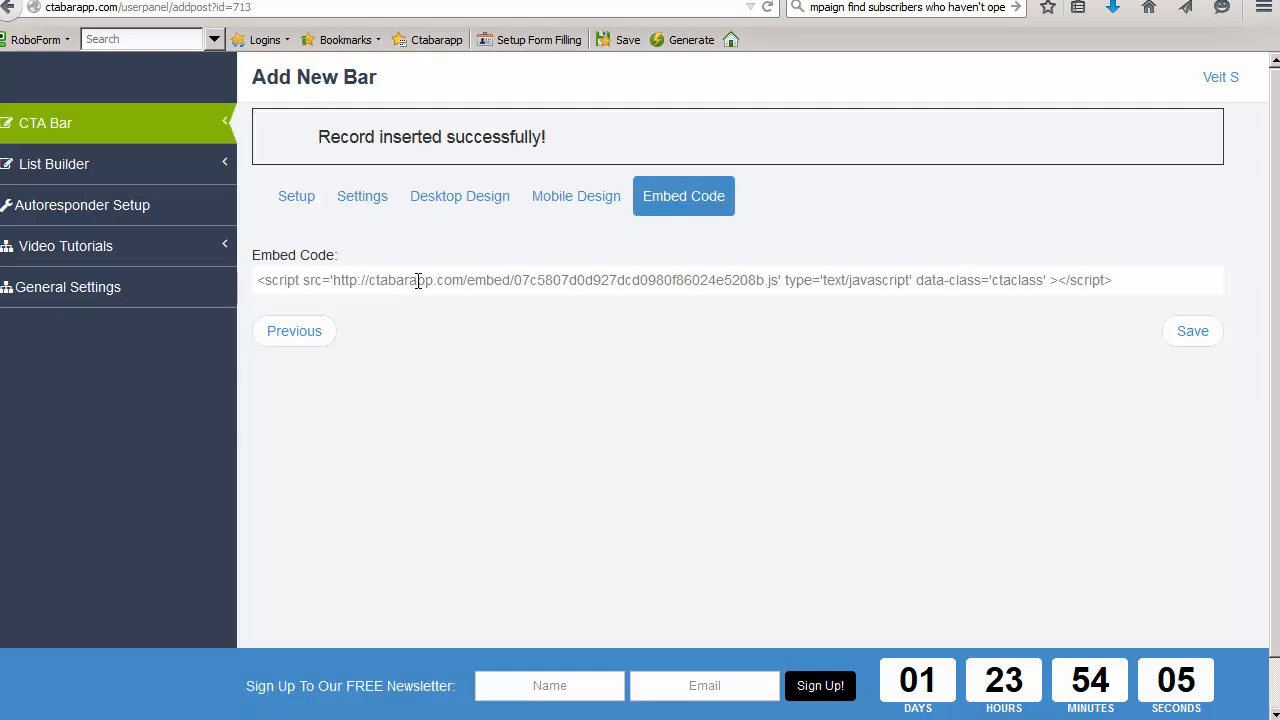
pyautogui.click(418, 280)
pyautogui.hotkey('ctrl', 'c')
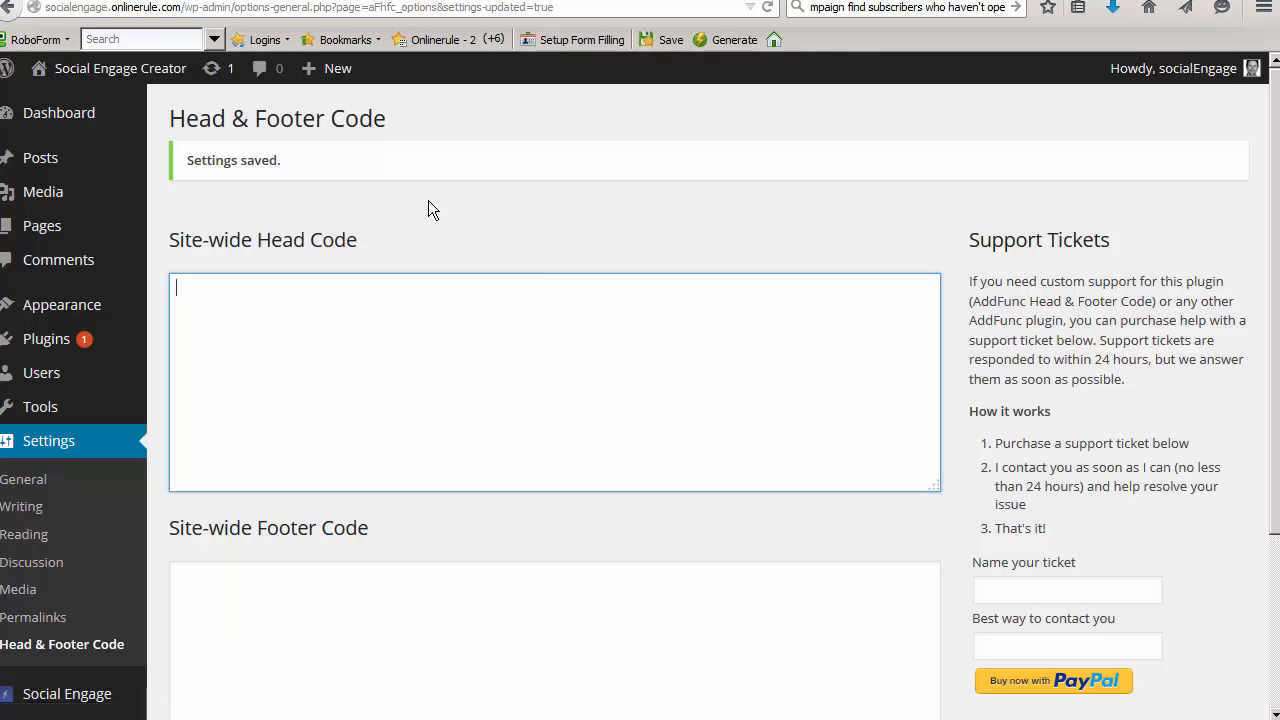
# Look at the plugin options in the WordPress admin, and return to CTA Bar to review the bar's page URL and display settings
pyautogui.moveTo(80, 337)
pyautogui.click(208, 346)
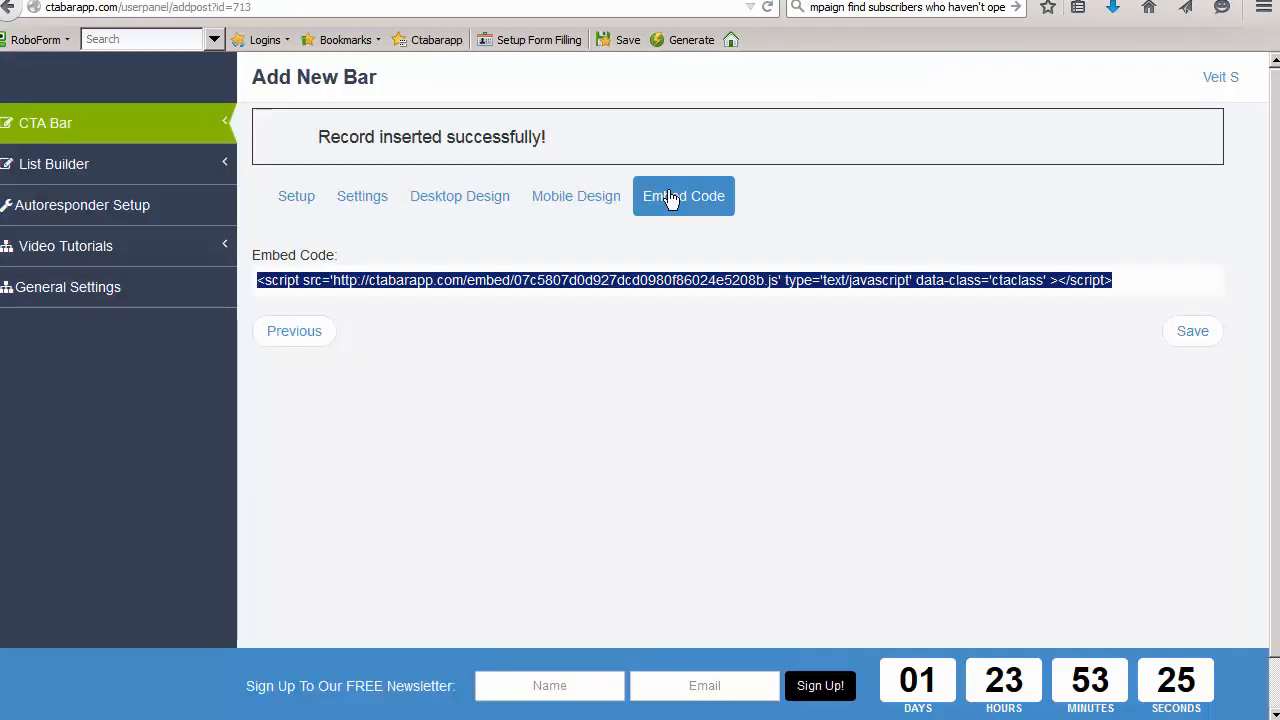
pyautogui.click(384, 199)
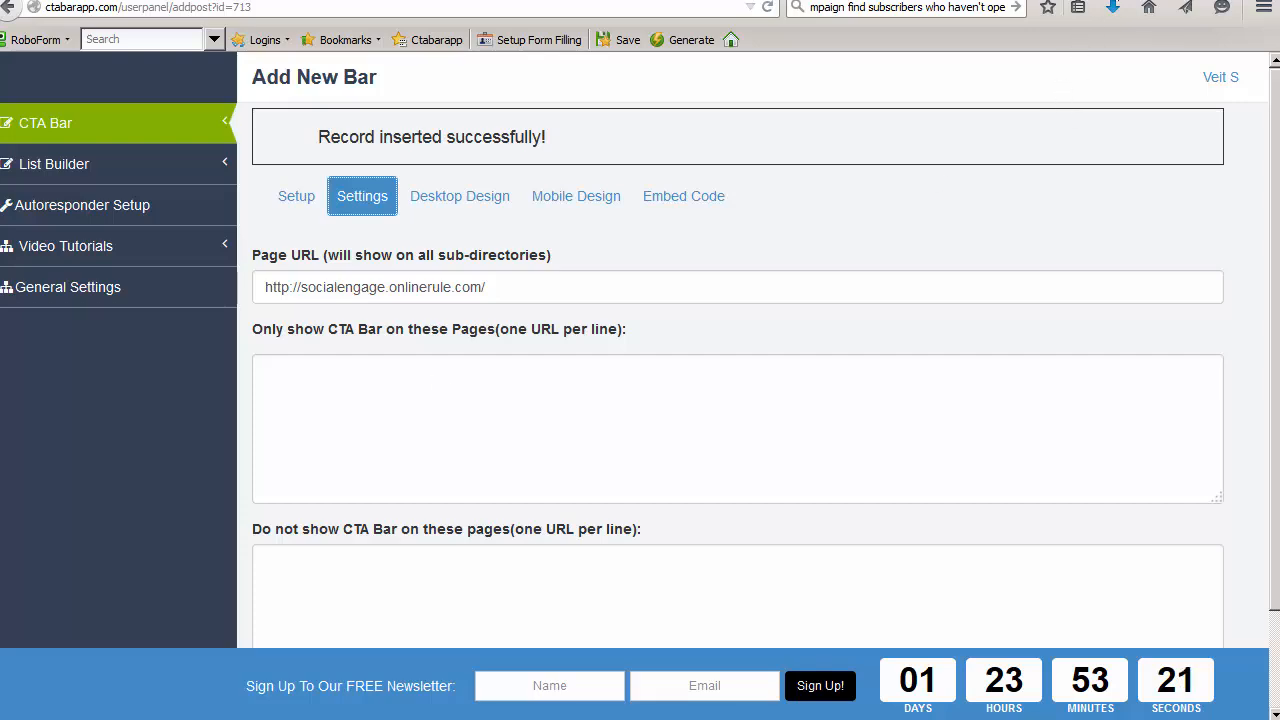
# Replace the site-wide head code in WordPress's Head & Footer Code settings with the copied CTA Bar embed script and save the changes
pyautogui.click(1120, 1)
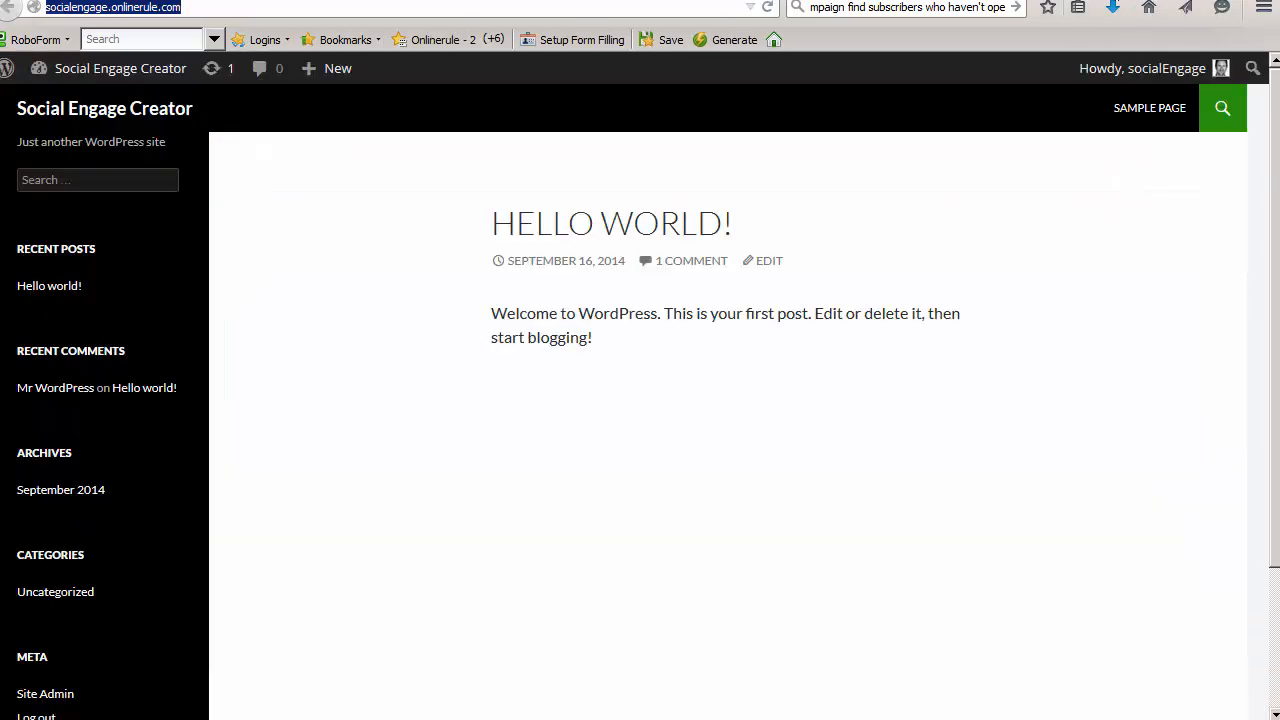
pyautogui.click(985, 1)
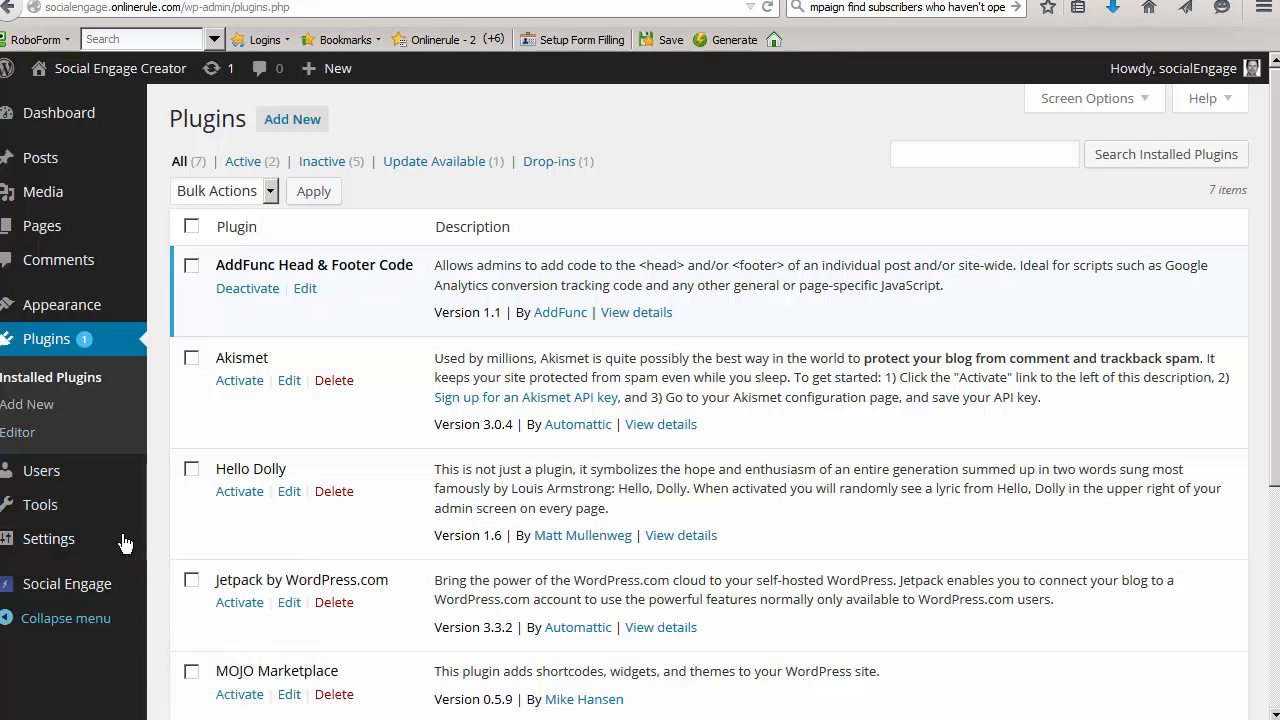
pyautogui.moveTo(125, 543)
pyautogui.click(228, 666)
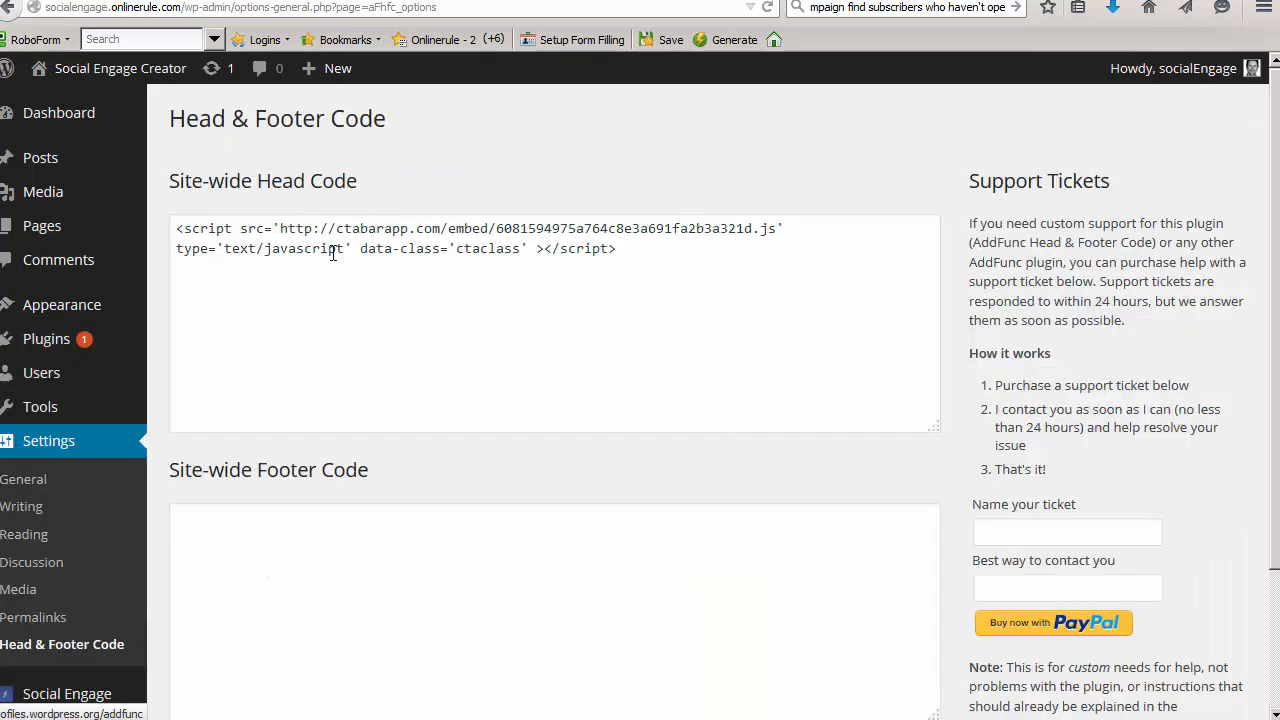
pyautogui.click(333, 248)
pyautogui.hotkey('ctrl', 'a')
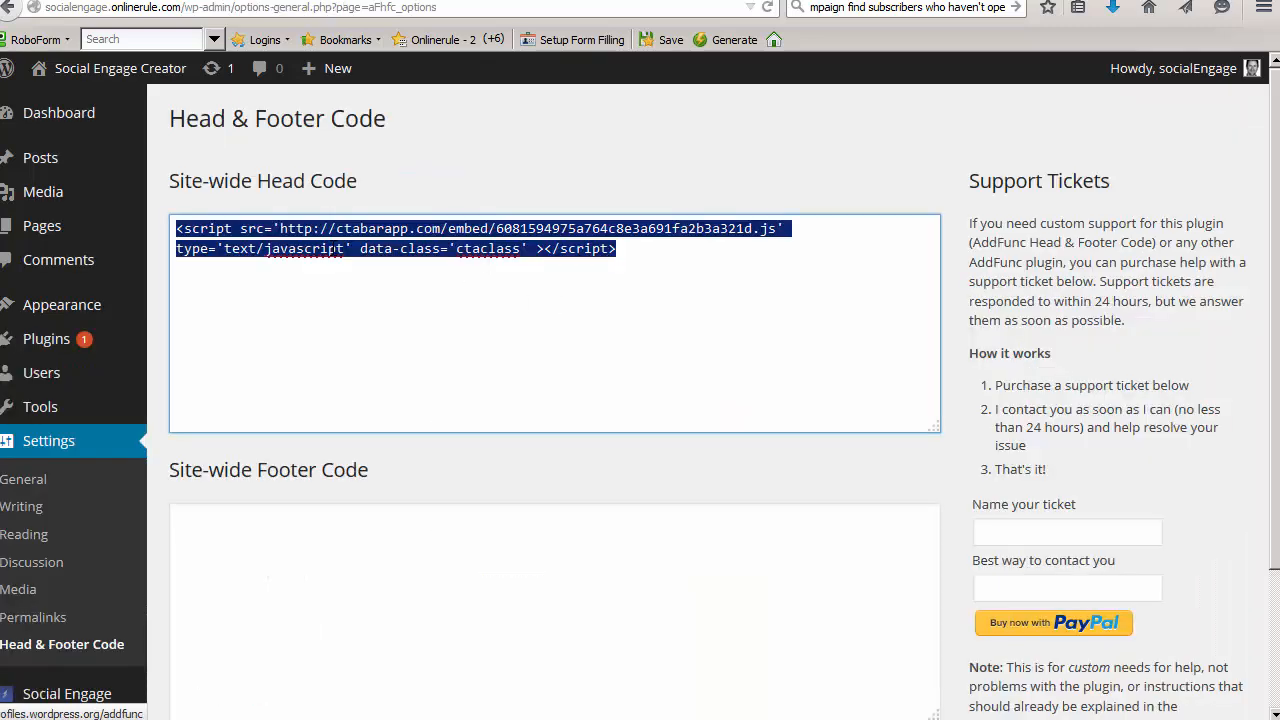
pyautogui.hotkey('ctrl', 'v')
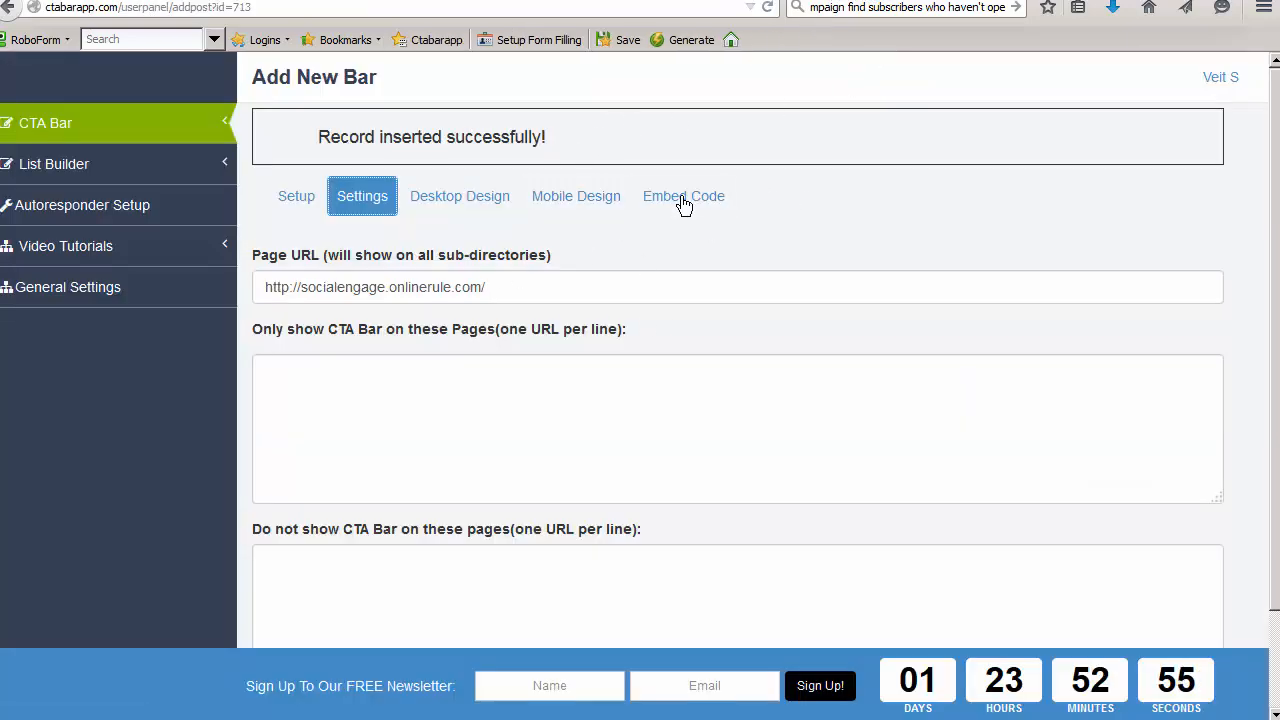
pyautogui.click(683, 198)
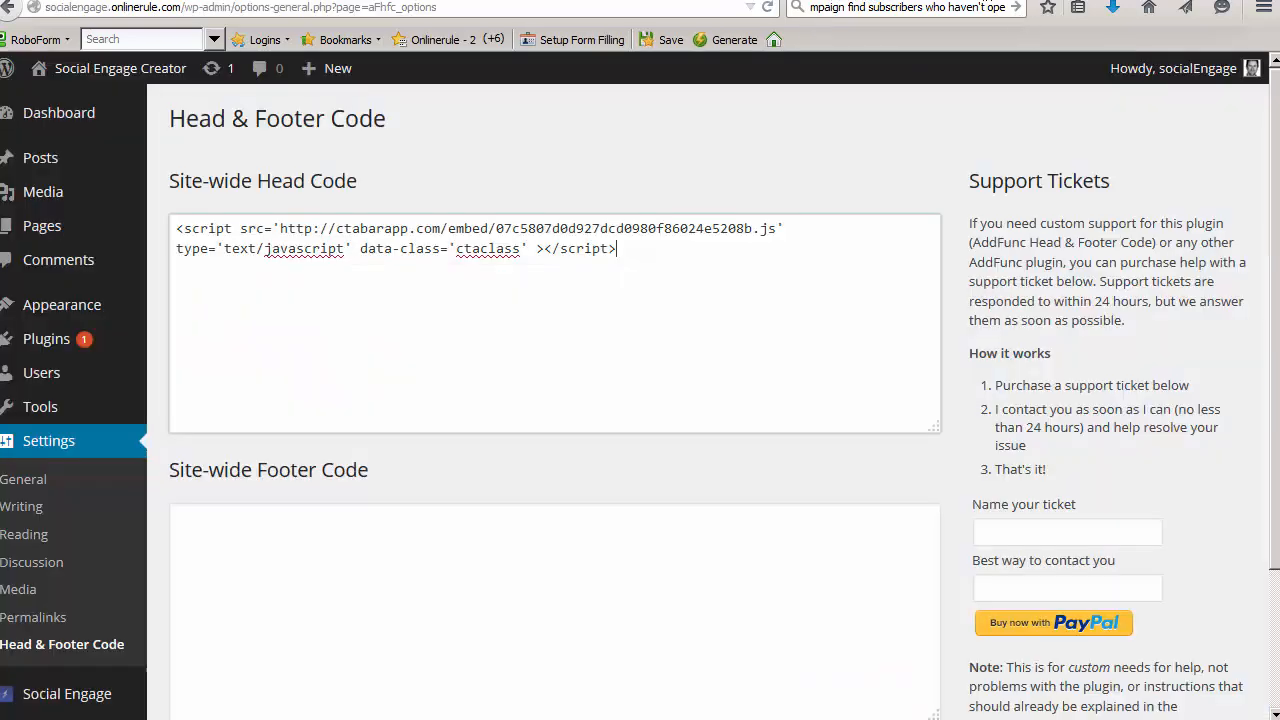
pyautogui.scroll(-3, 391, 517)
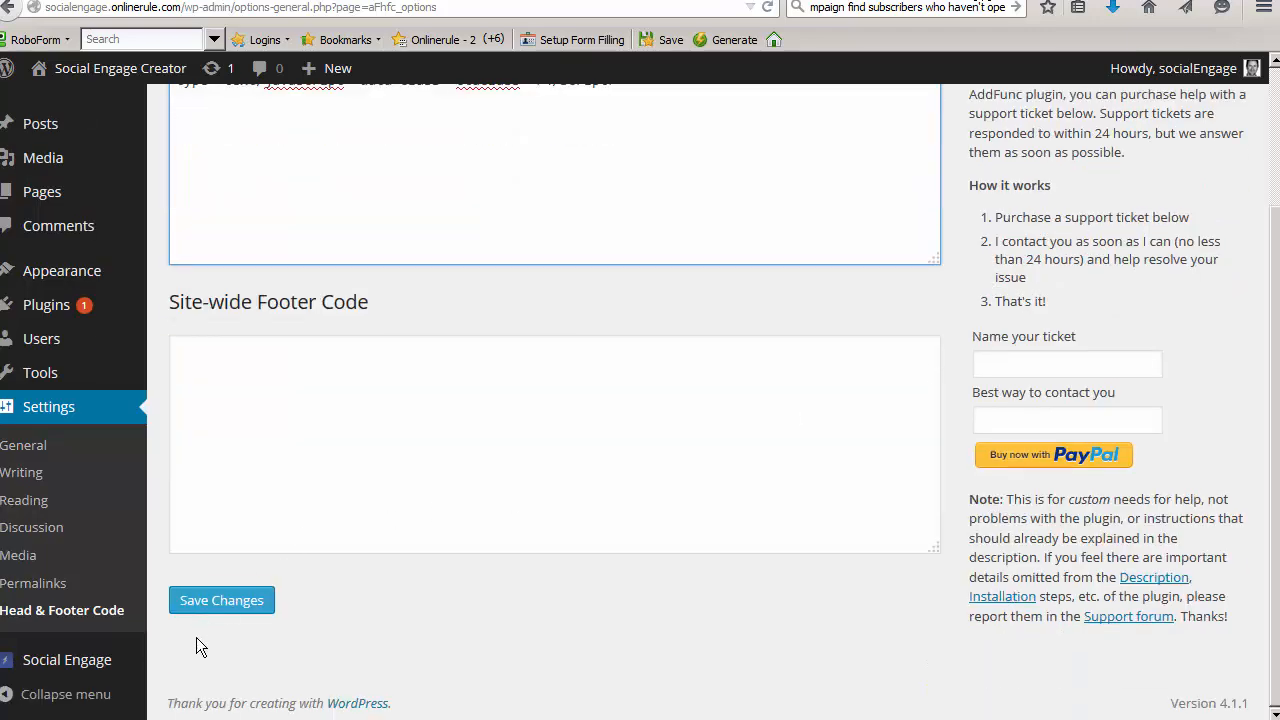
pyautogui.click(229, 600)
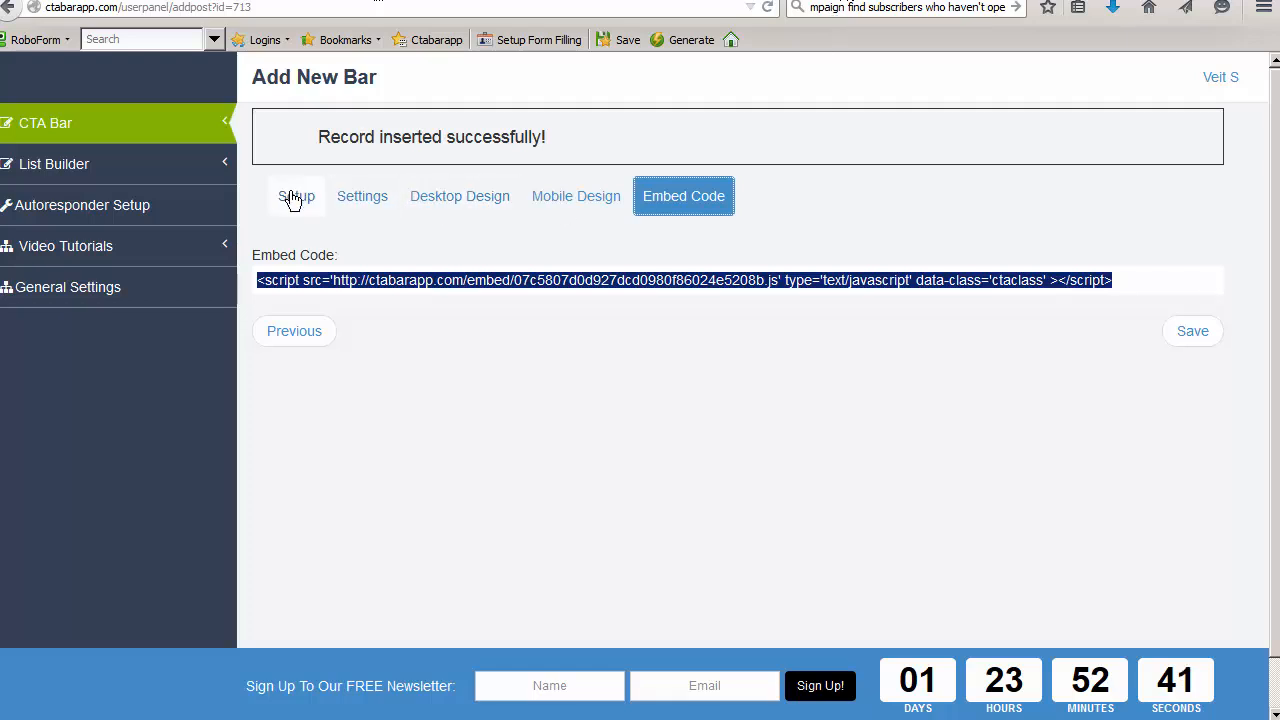
# Review the bar's setup and page URL settings in CTA Bar, and reload the WordPress site to check the embedded bar
pyautogui.click(293, 200)
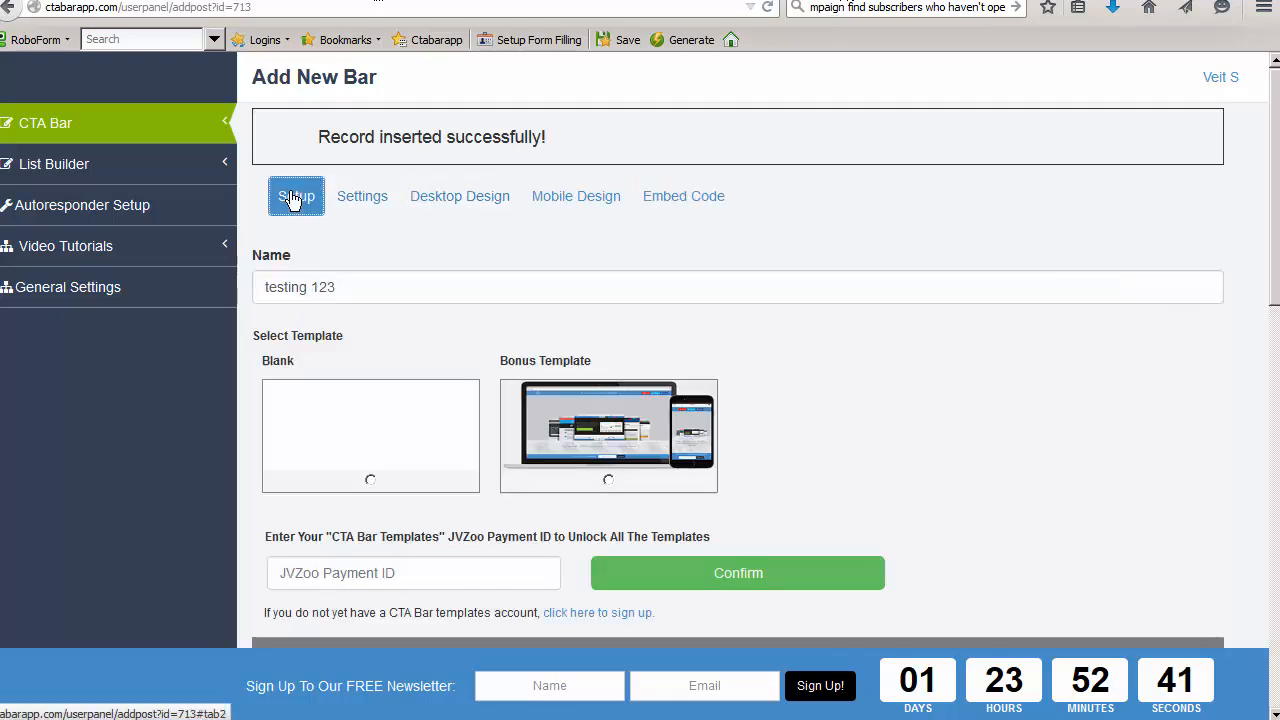
pyautogui.click(362, 200)
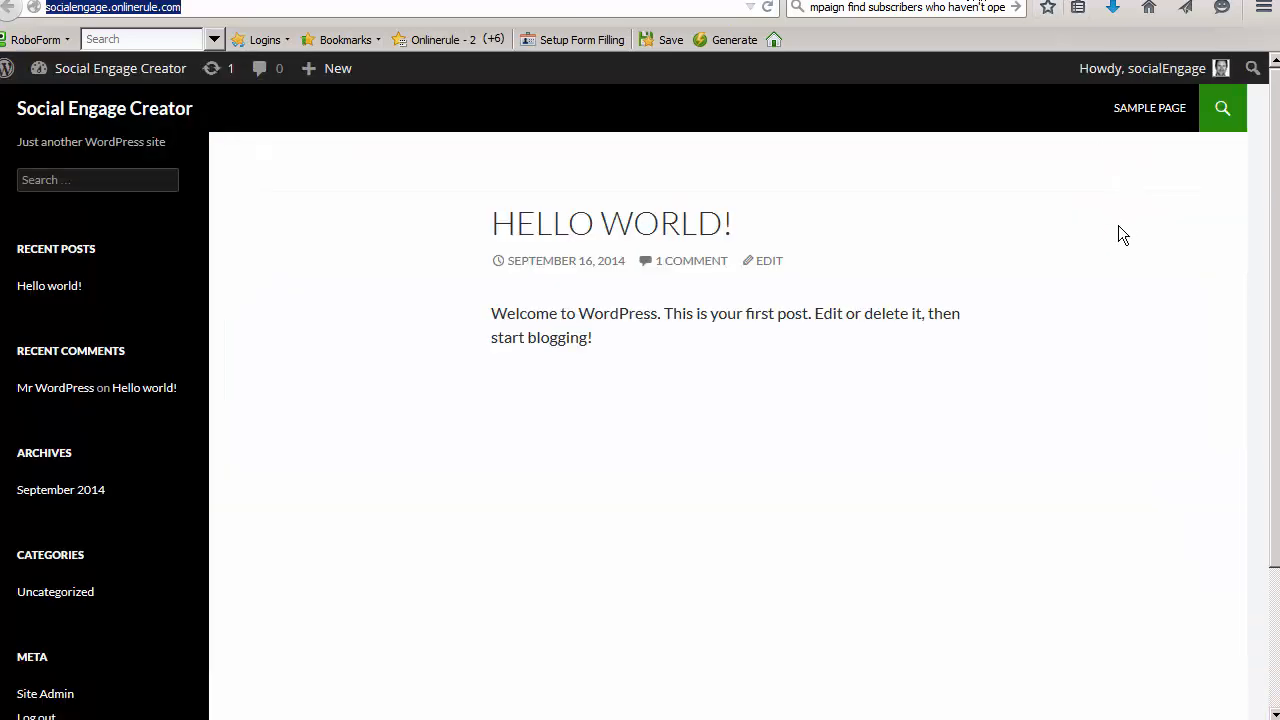
pyautogui.press('Return')
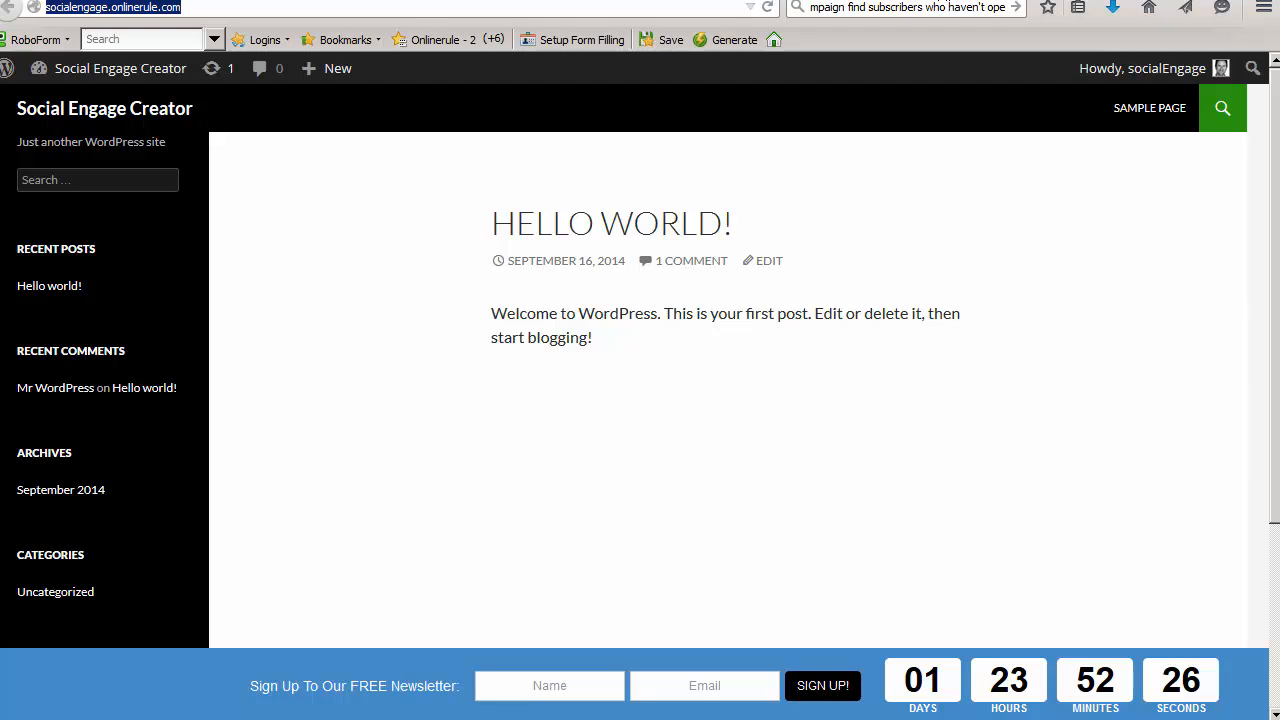
# Set the desktop bar location to Both Top and Bottom Bars in CTA Bar, save the bar, and reload the WordPress site
pyautogui.hotkey('ctrl', 'shift', 'Tab')
pyautogui.hotkey('ctrl', 'shift', 'Tab')
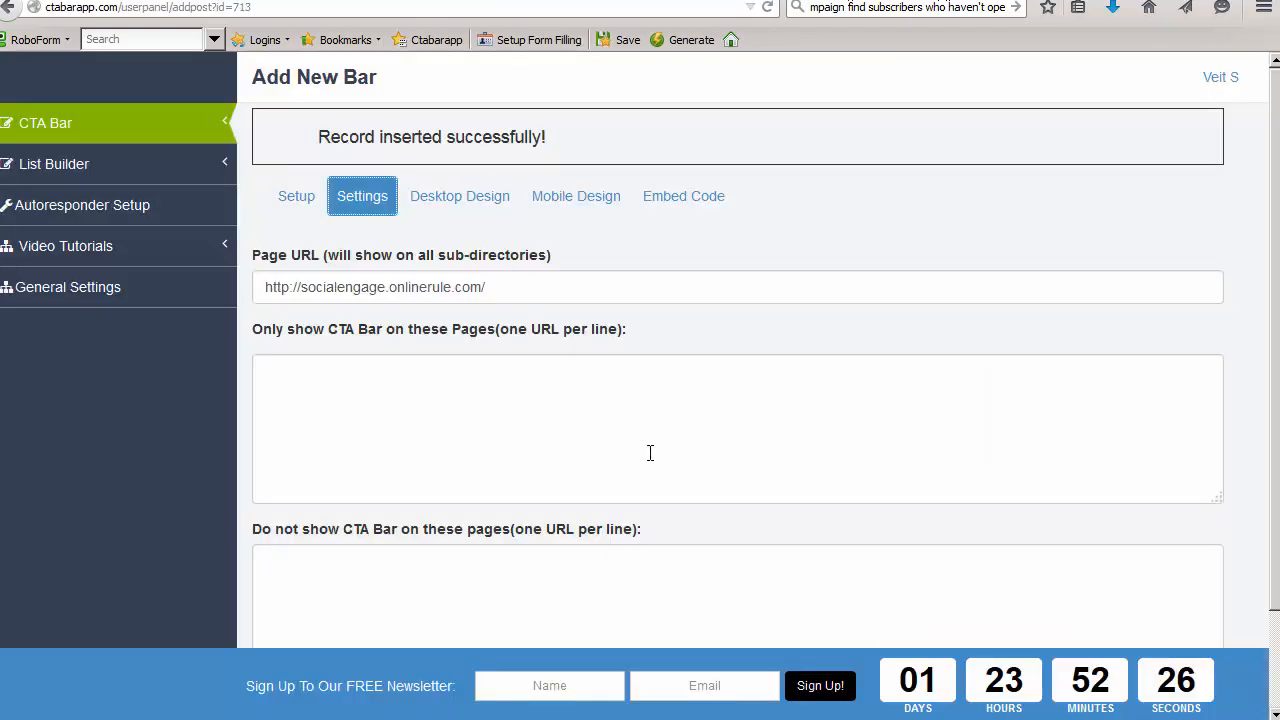
pyautogui.click(470, 194)
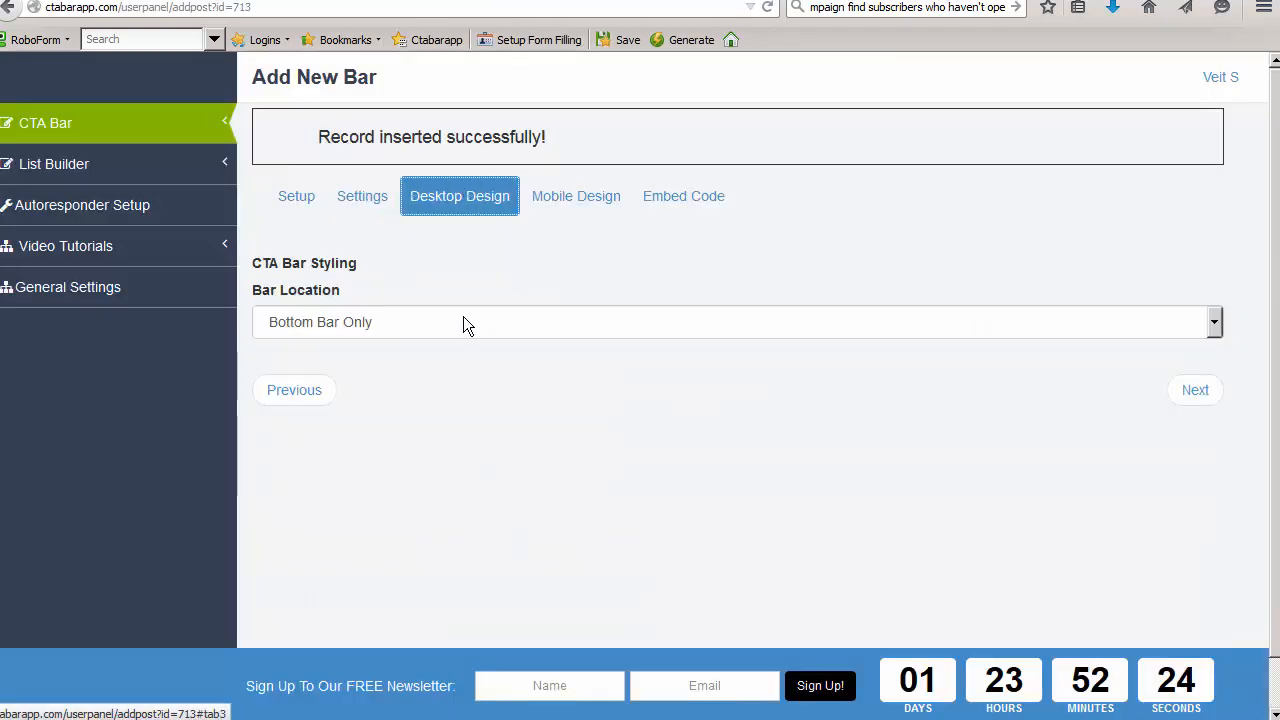
pyautogui.click(372, 331)
pyautogui.click(375, 384)
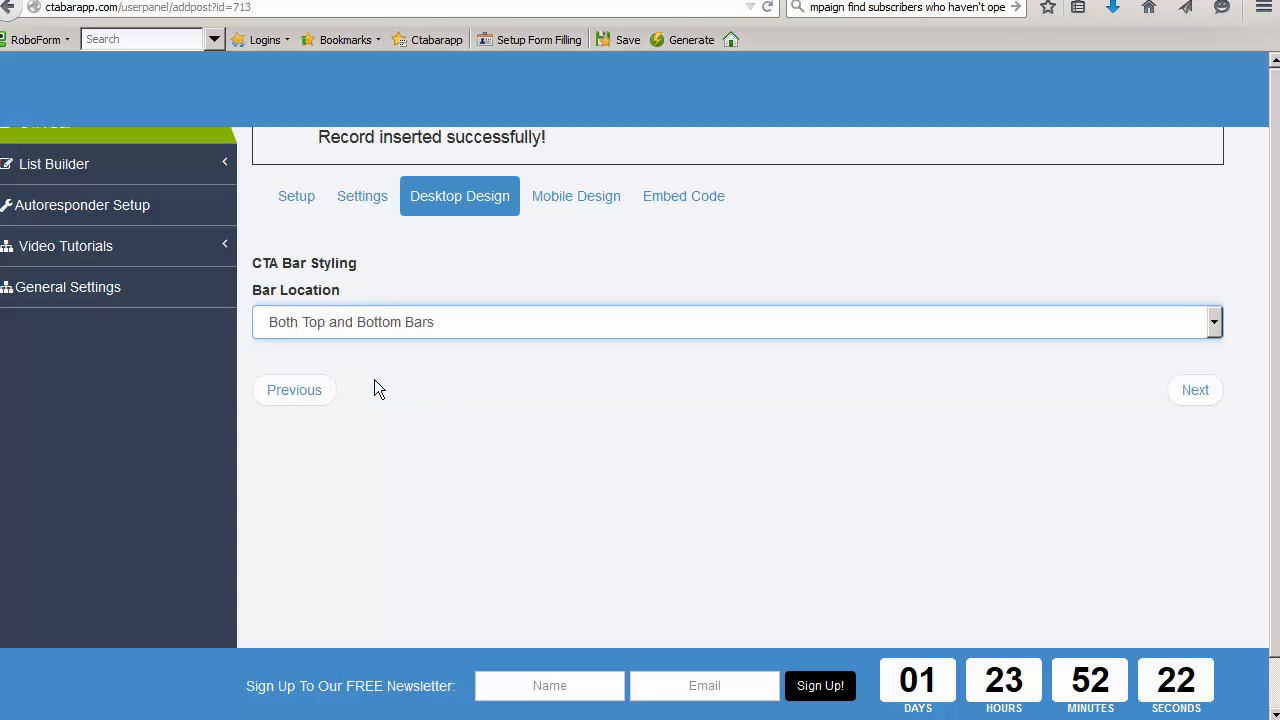
pyautogui.click(1194, 392)
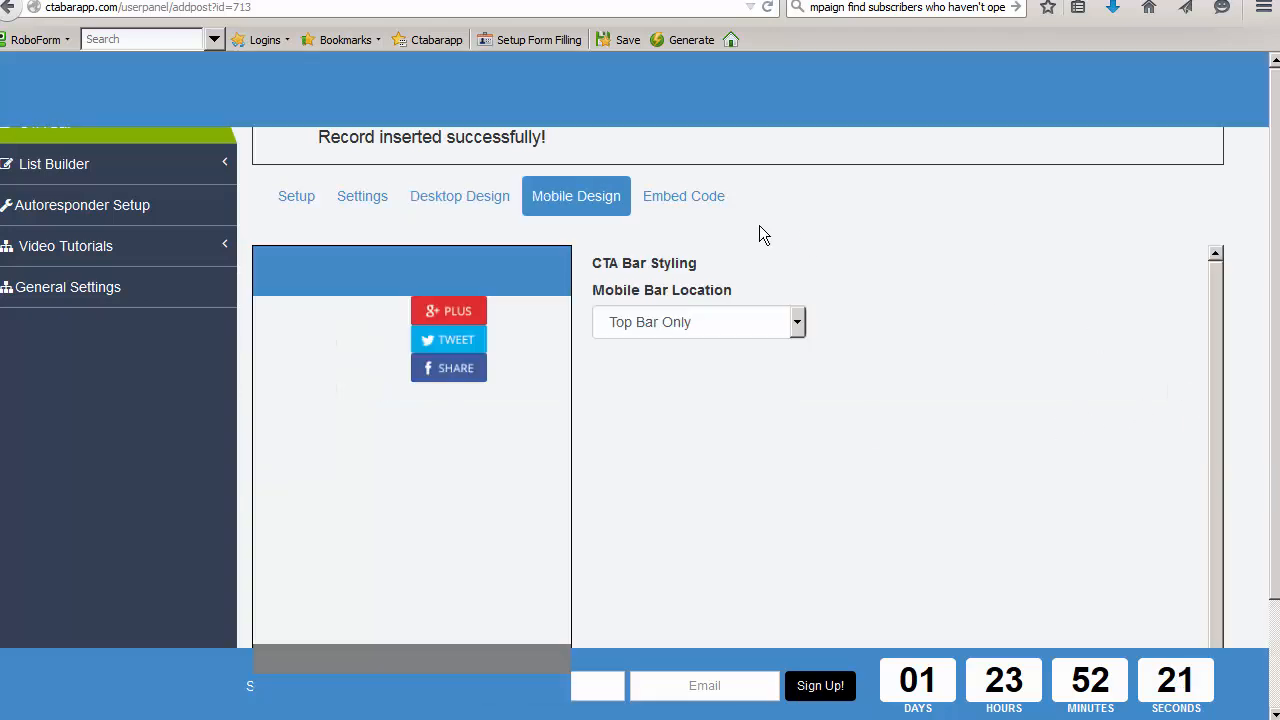
pyautogui.click(673, 198)
pyautogui.click(1186, 331)
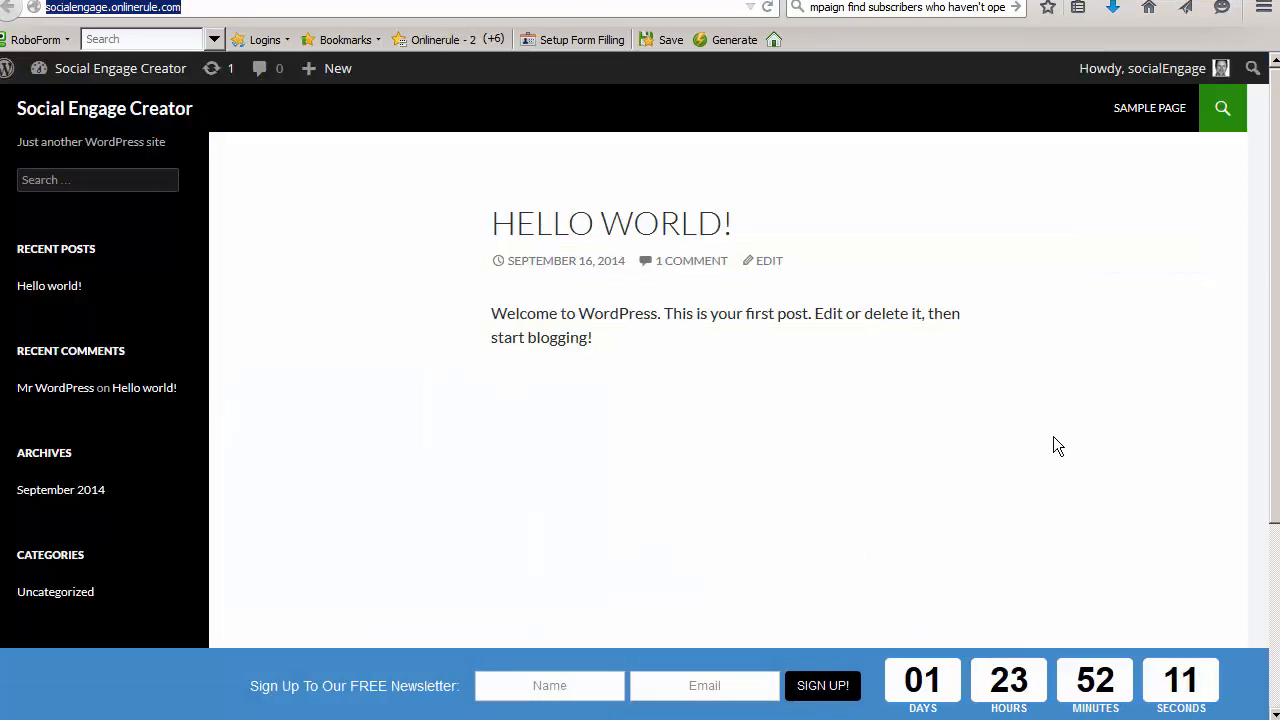
pyautogui.press('Return')
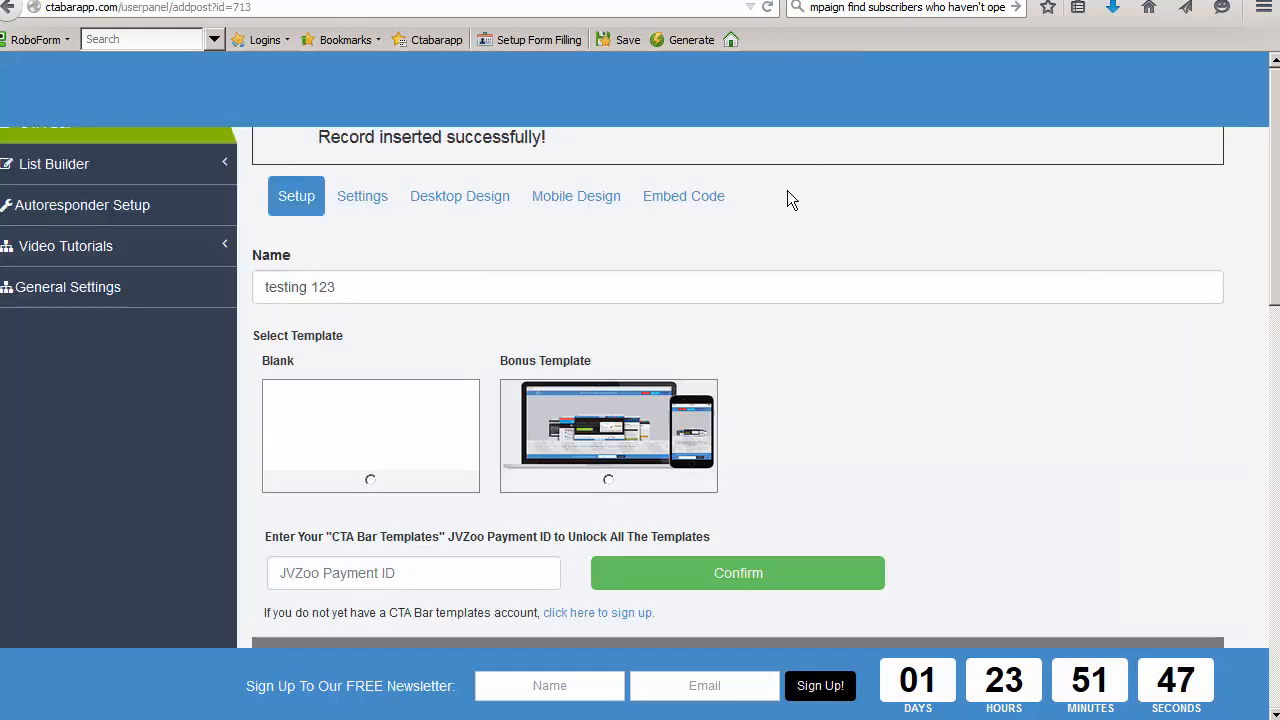
# Set the desktop bar location back to Bottom Bar Only in CTA Bar, save the bar, and refresh the WordPress site
pyautogui.click(462, 203)
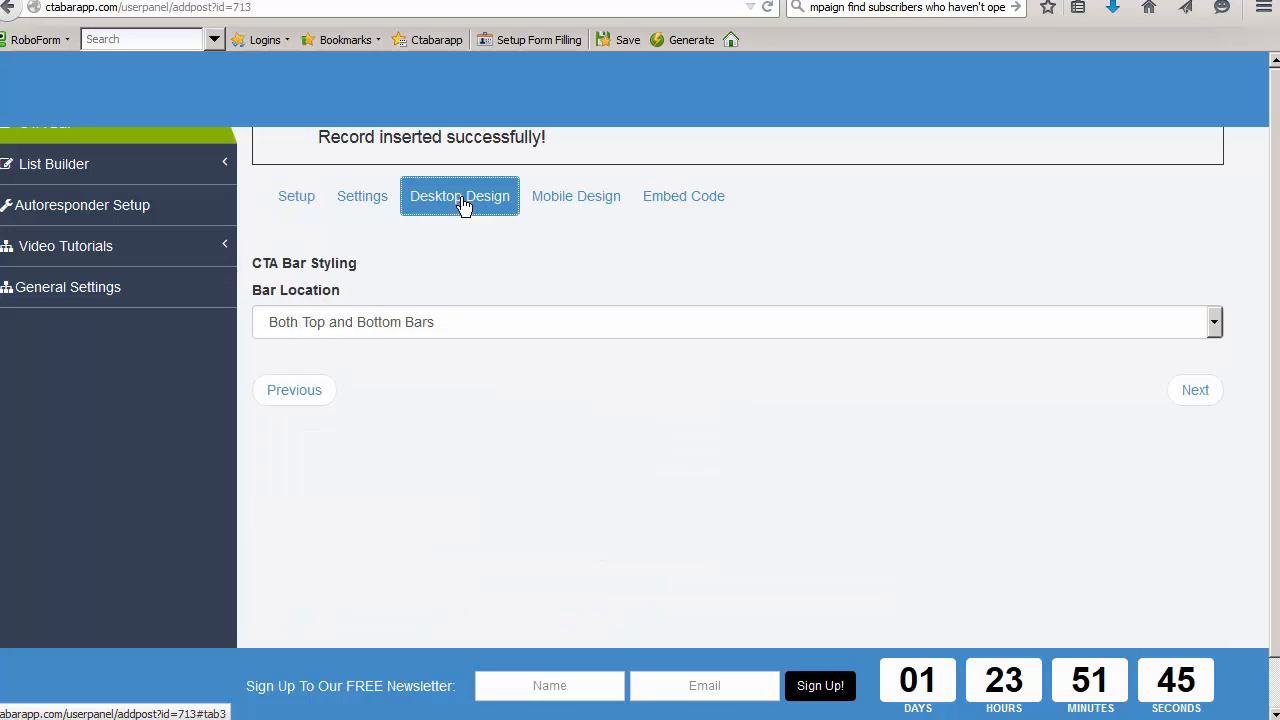
pyautogui.click(450, 322)
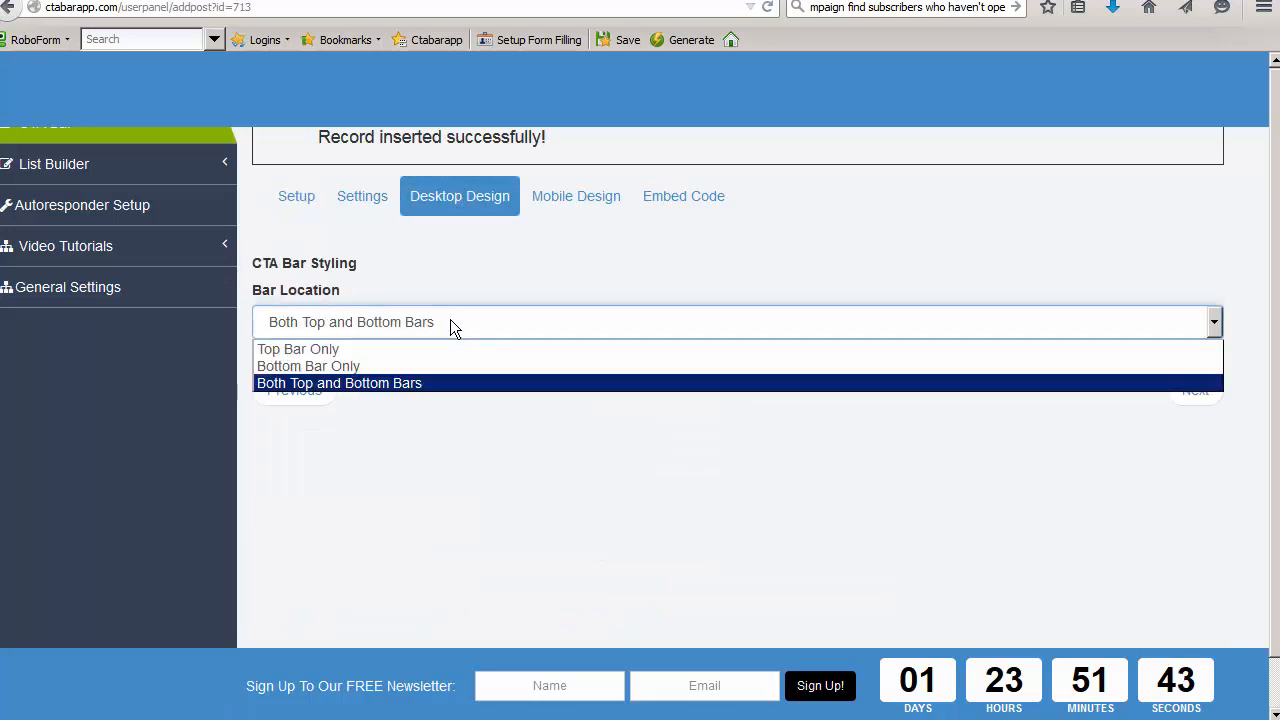
pyautogui.click(362, 366)
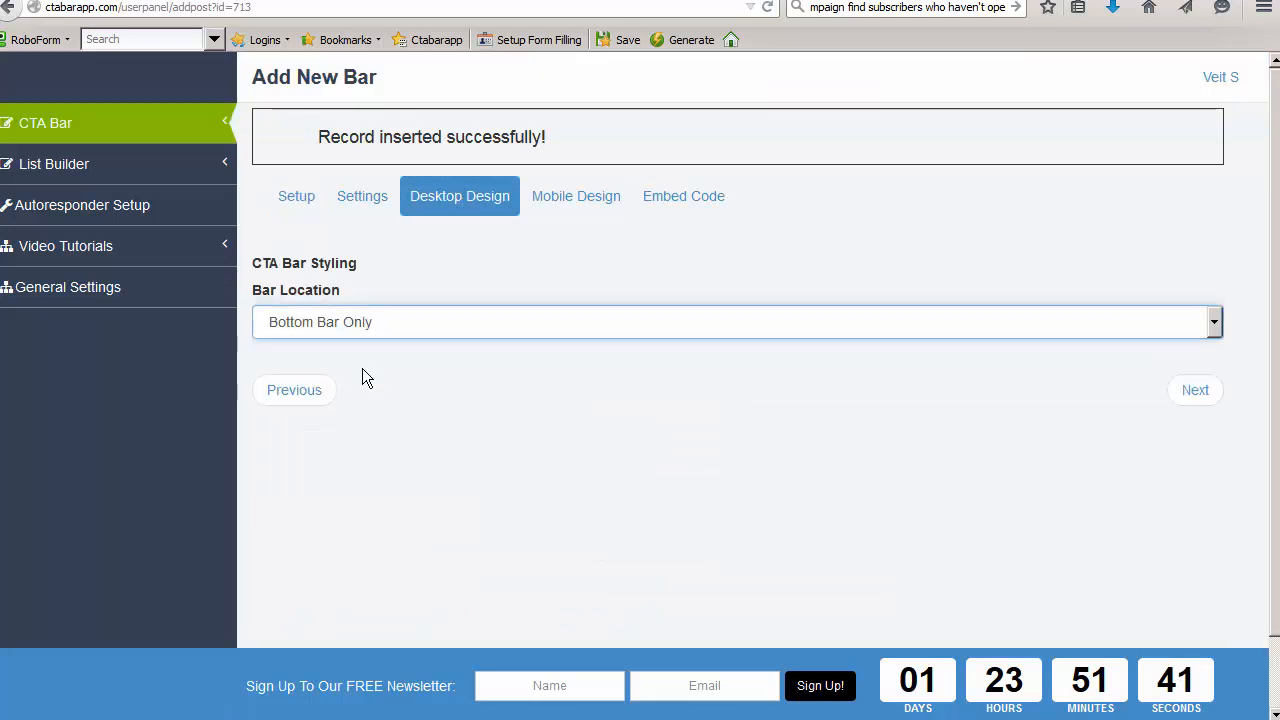
pyautogui.click(1191, 390)
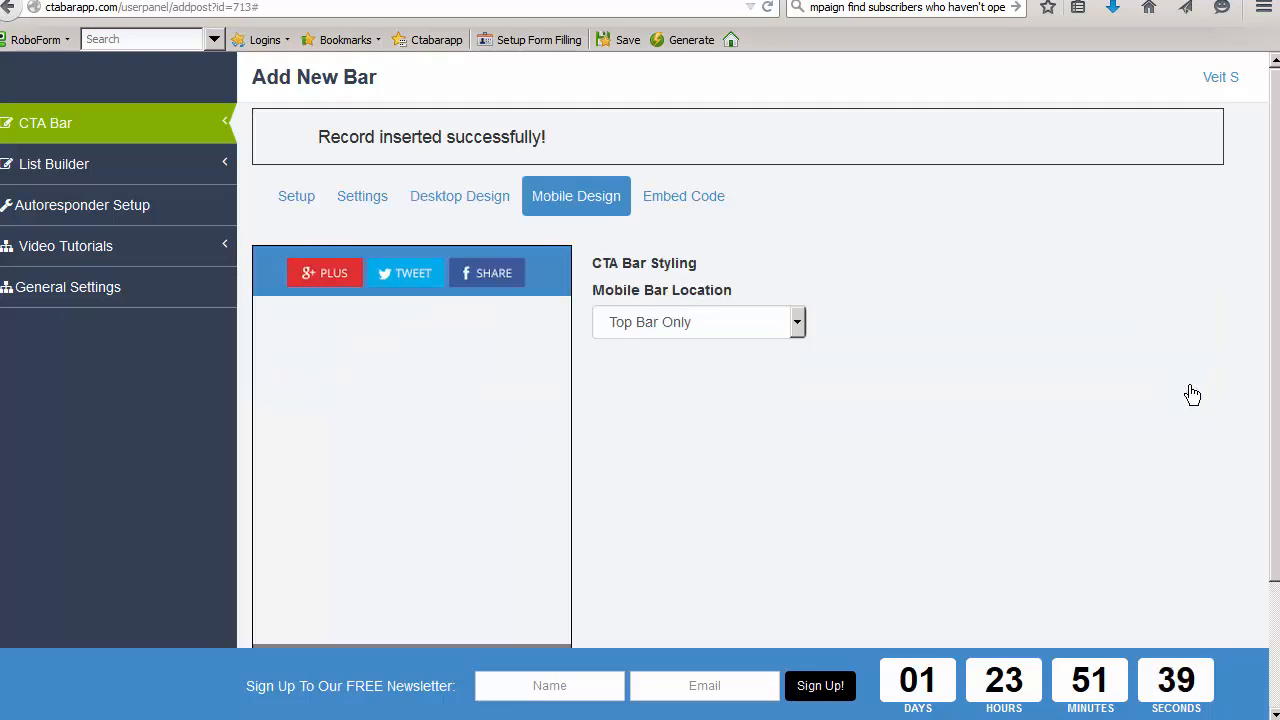
pyautogui.click(684, 198)
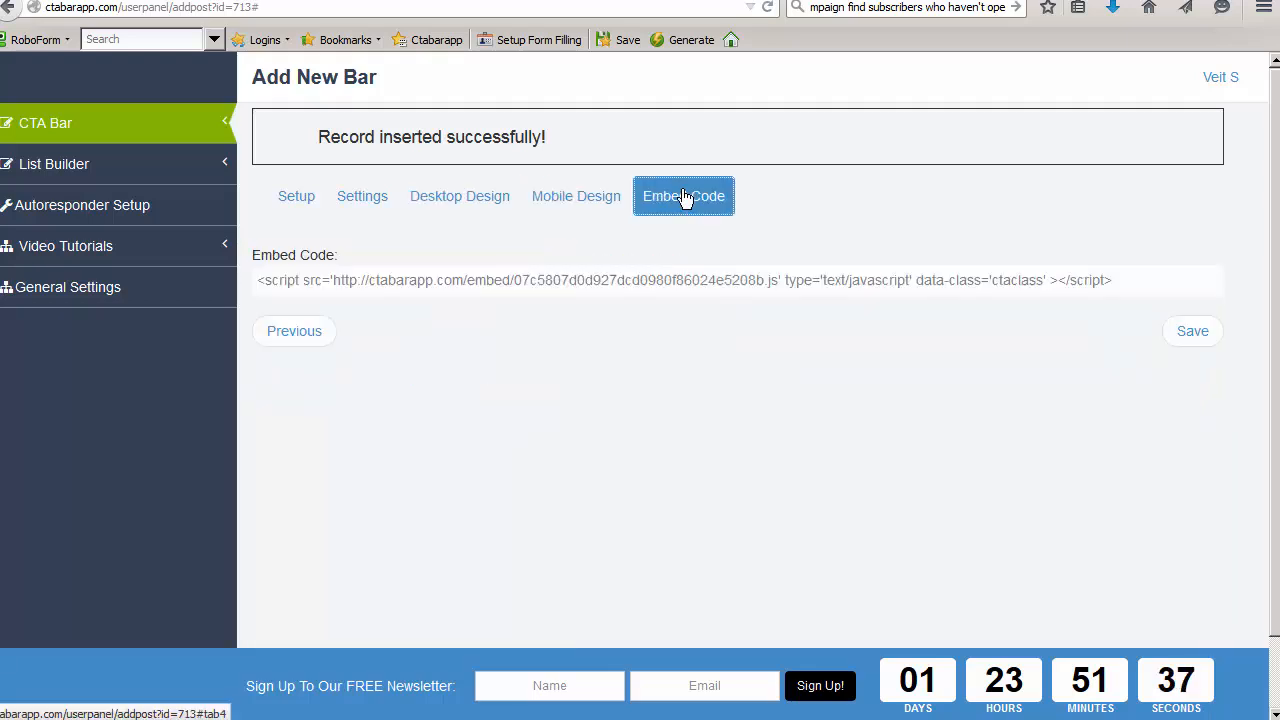
pyautogui.click(1195, 334)
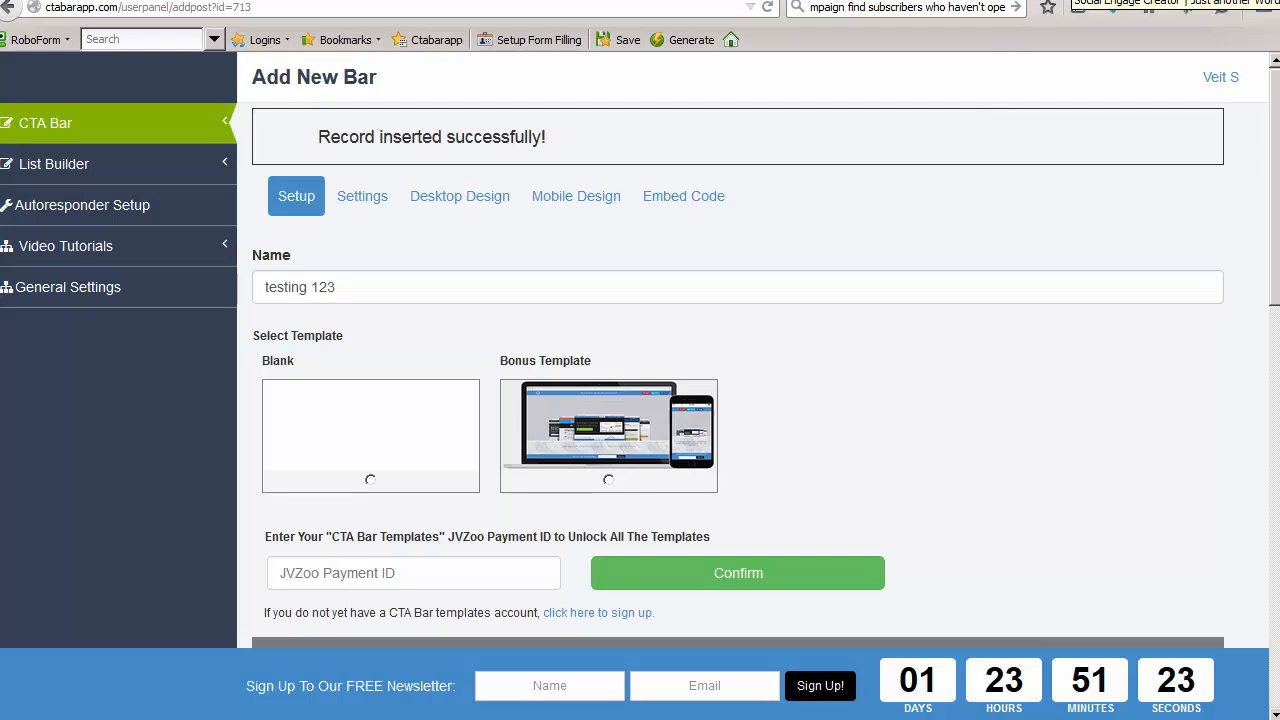
pyautogui.click(1075, 1)
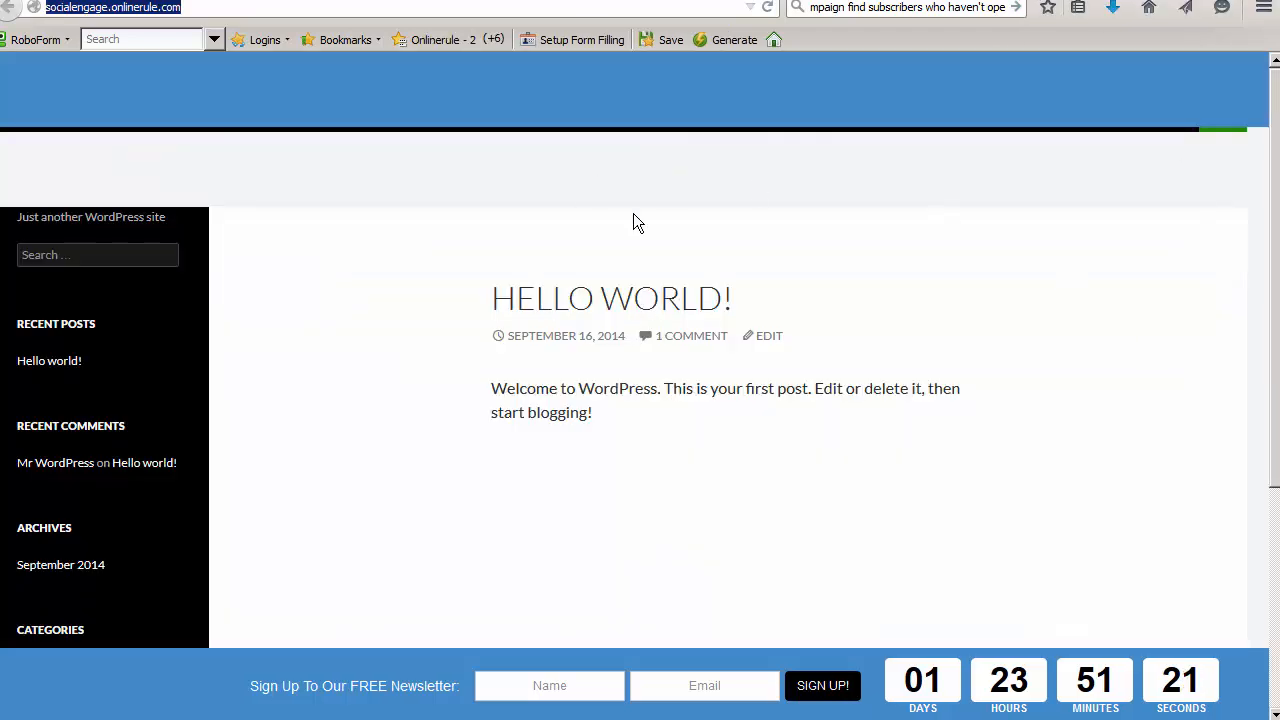
pyautogui.press('F5')
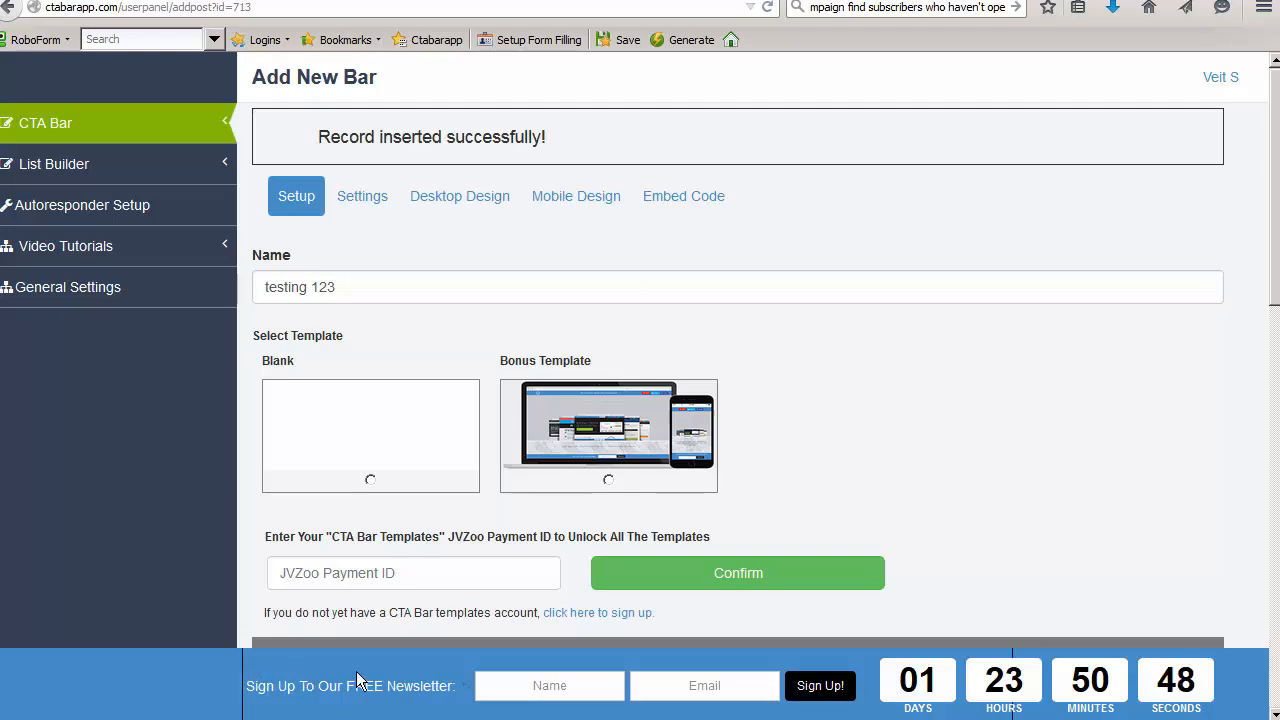
# Look at the element types that can be added to the bottom bar in CTA Bar, without adding any
pyautogui.rightClick(411, 669)
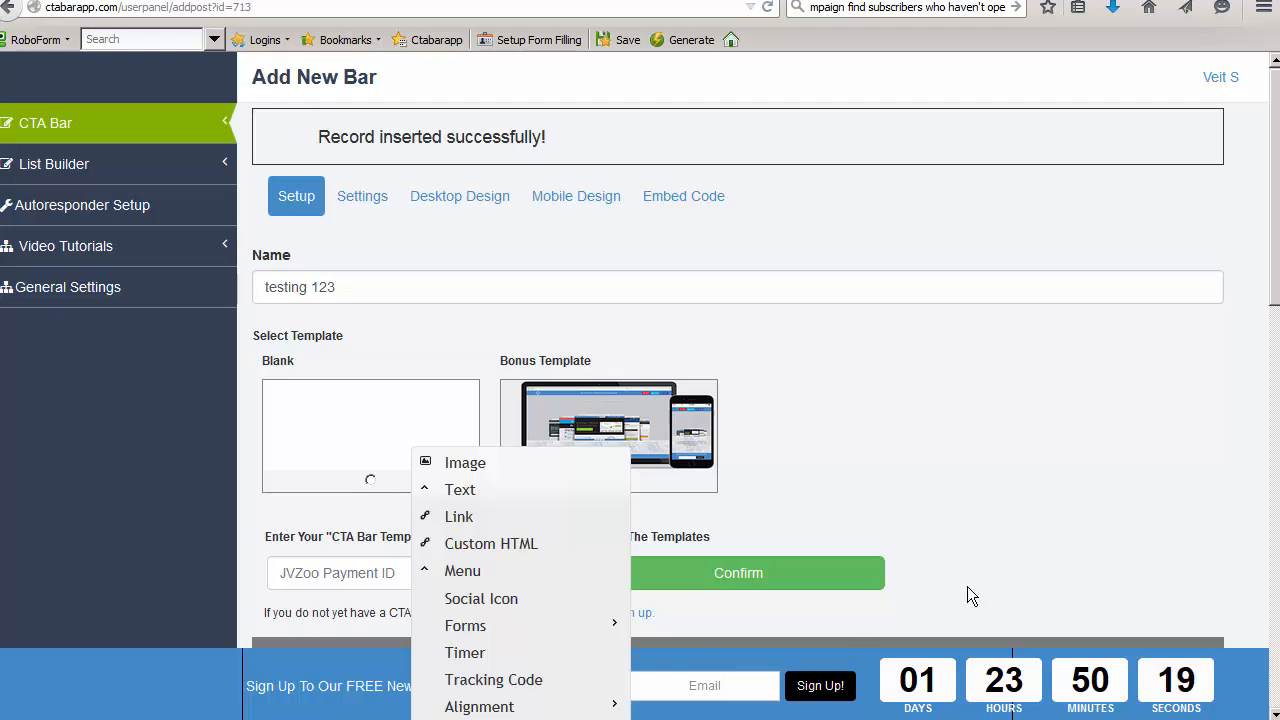
pyautogui.click(1133, 411)
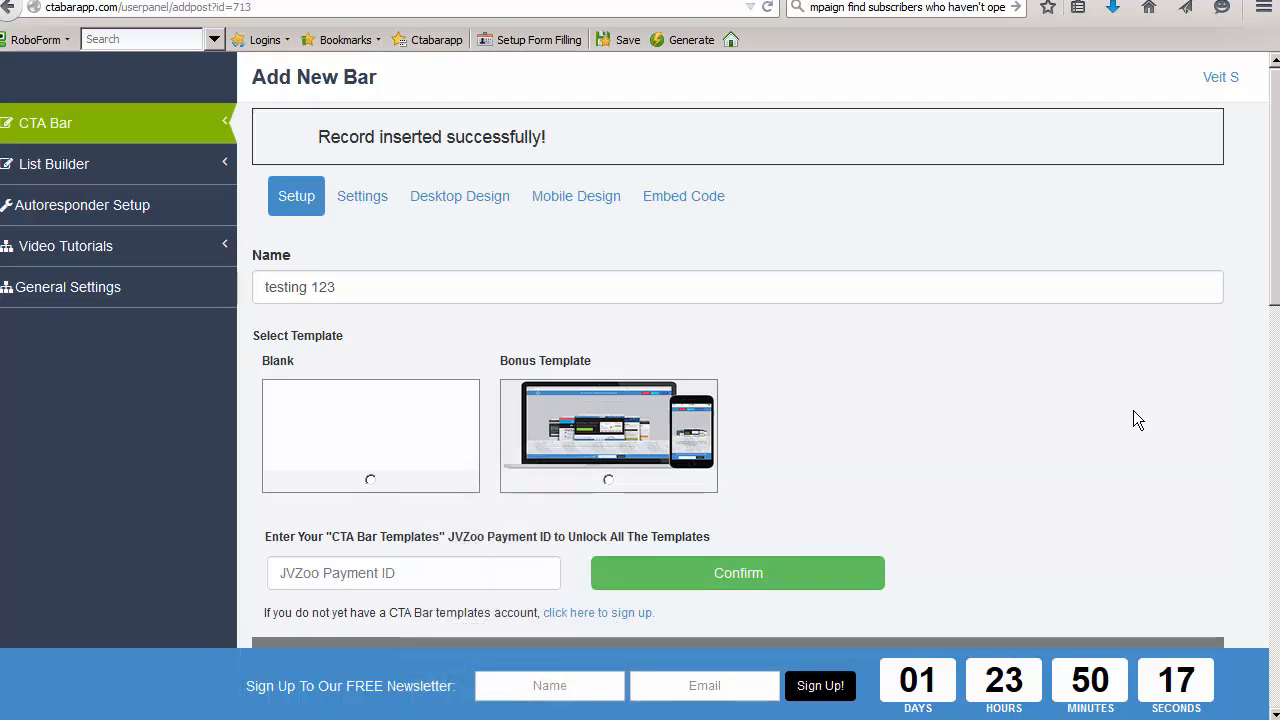